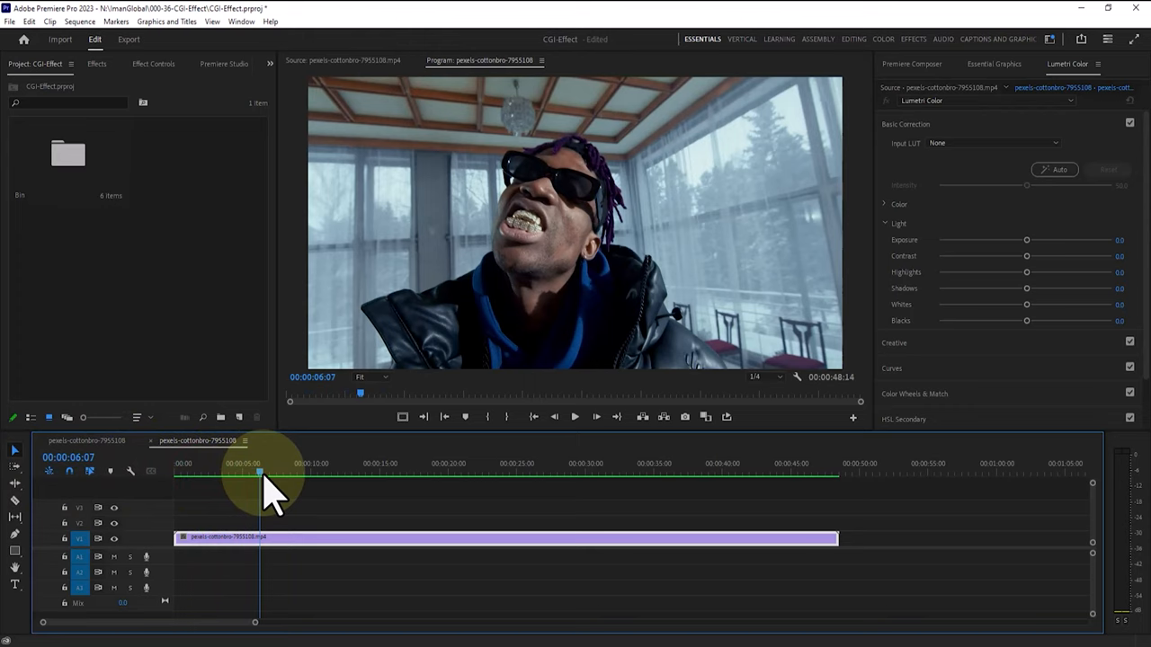
# Scrub through the clip and set a first rough in and out point.
pyautogui.moveTo(261, 469); pyautogui.dragTo(192, 469)
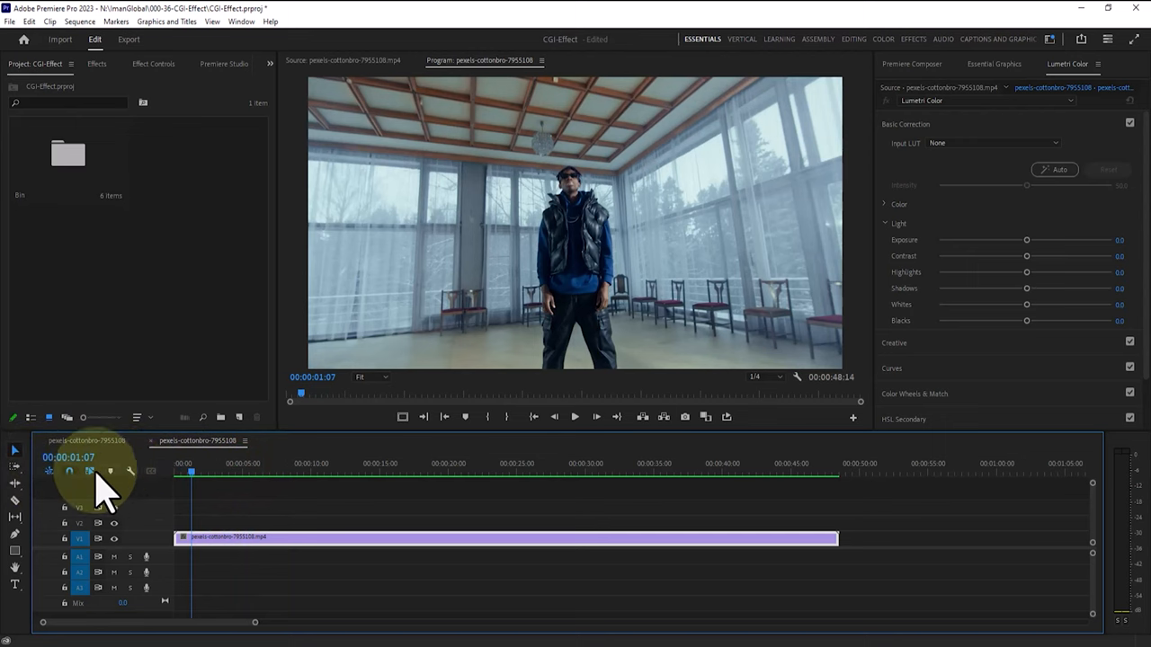
pyautogui.moveTo(205, 469); pyautogui.dragTo(292, 470)
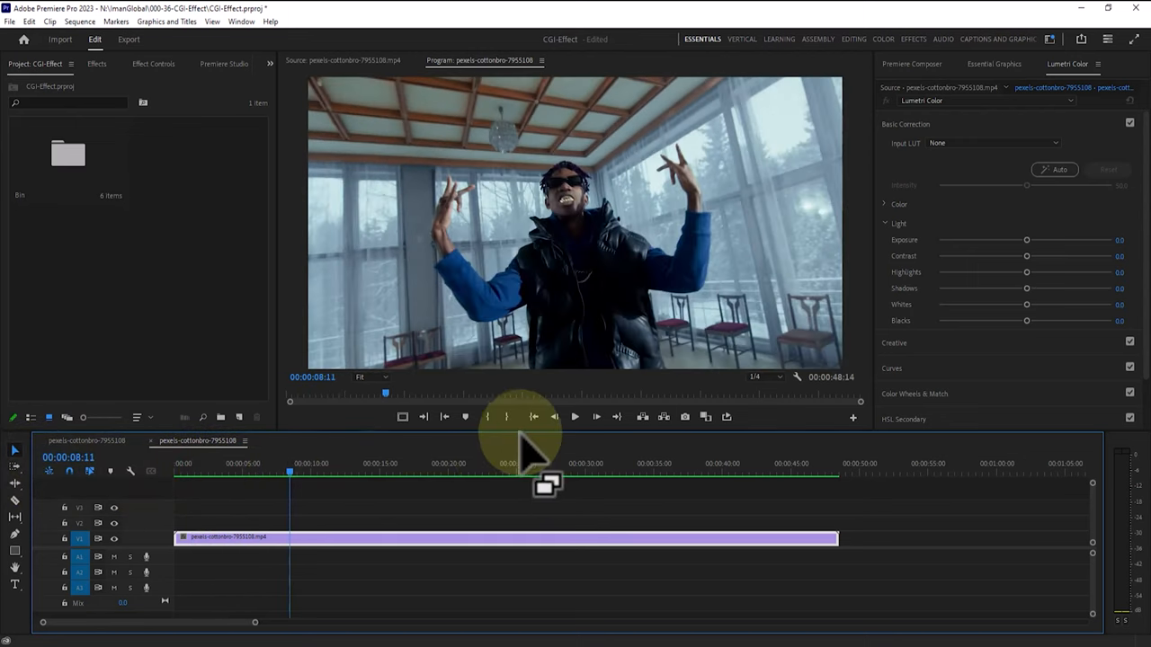
pyautogui.click(488, 416)
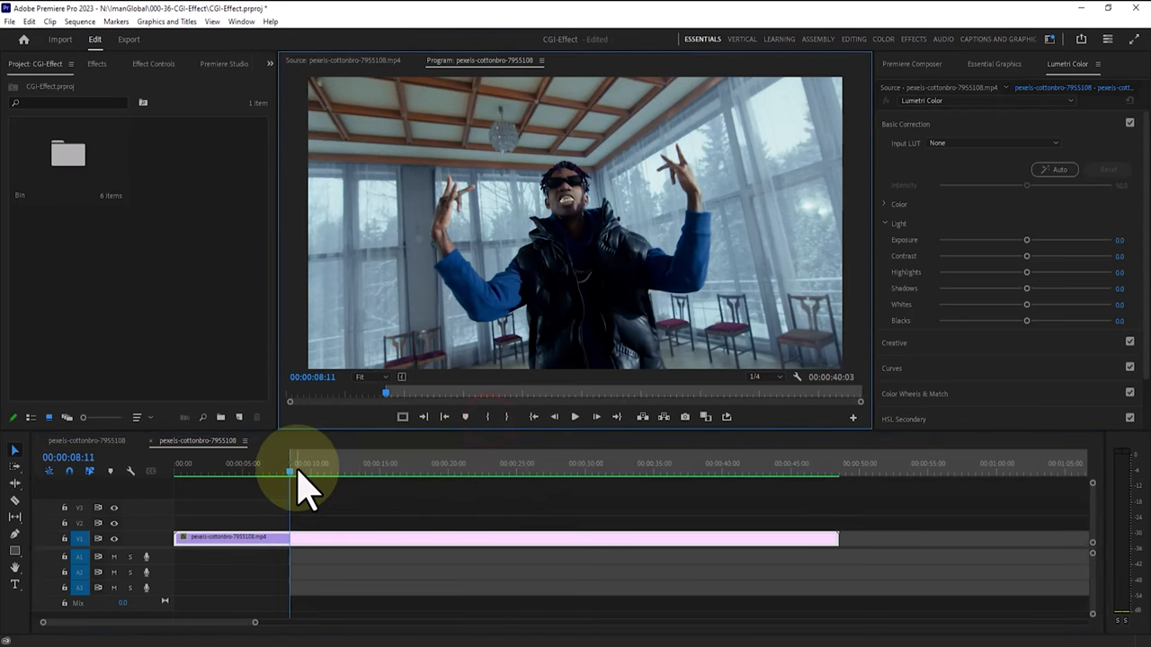
pyautogui.moveTo(297, 469); pyautogui.dragTo(409, 469)
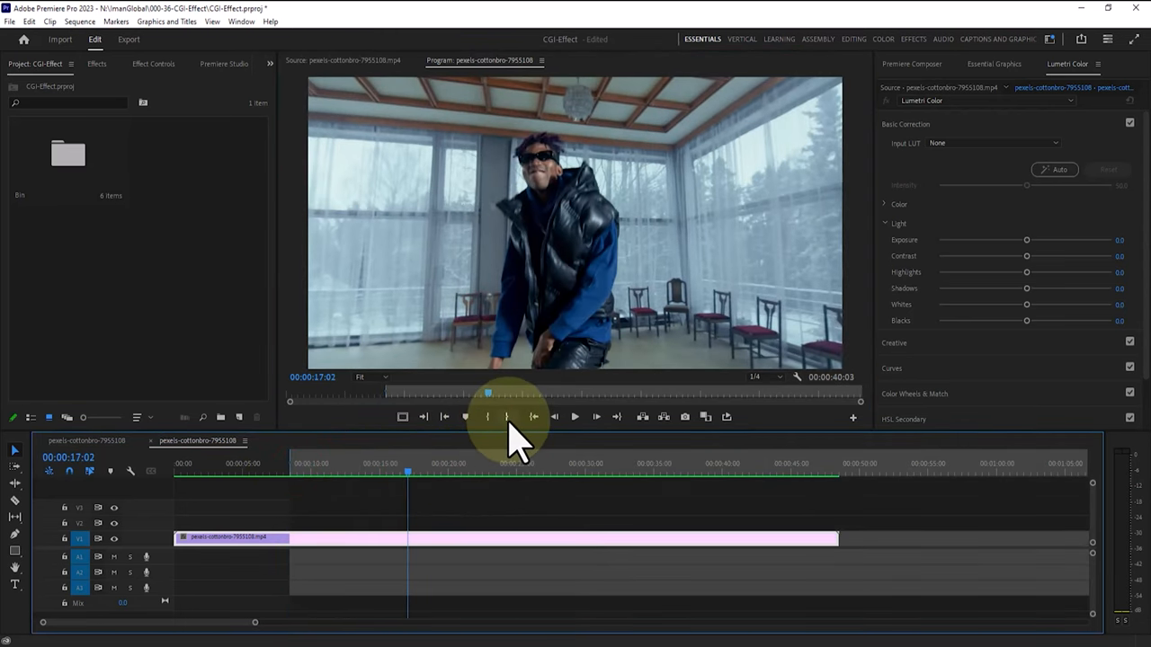
pyautogui.click(506, 416)
# Refine the range to Mark In 00:04:06 and Mark Out 00:13:08, a 00:09:02 section, and review it.
pyautogui.click(330, 465)
pyautogui.moveTo(310, 469); pyautogui.dragTo(232, 469)
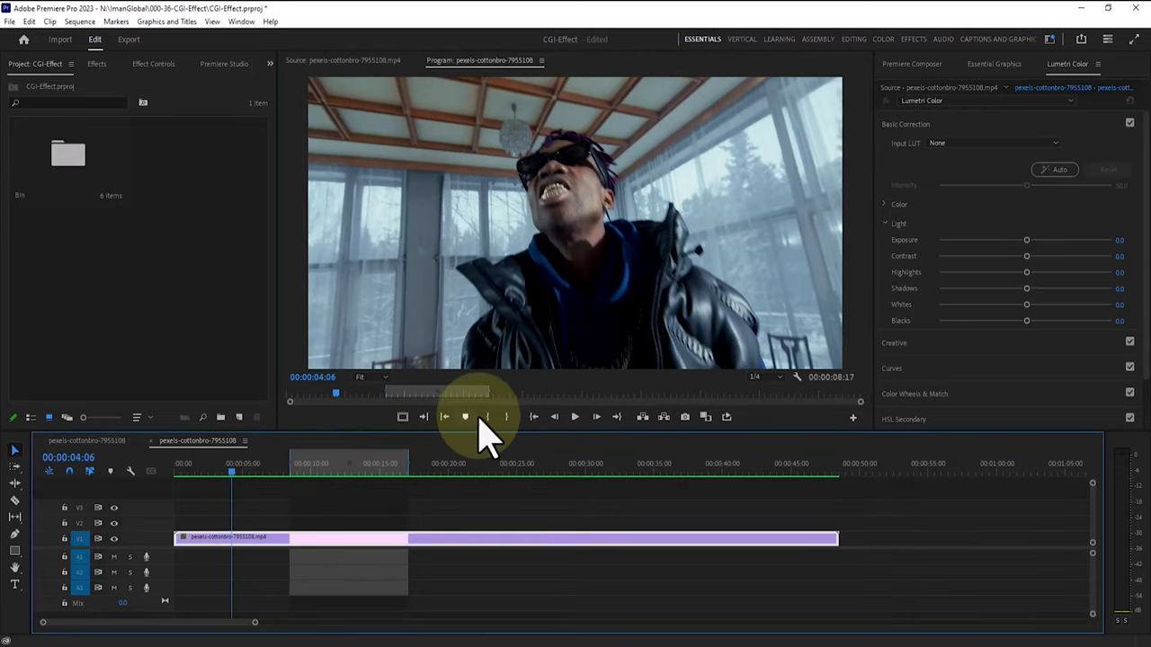
pyautogui.click(486, 416)
pyautogui.click(357, 465)
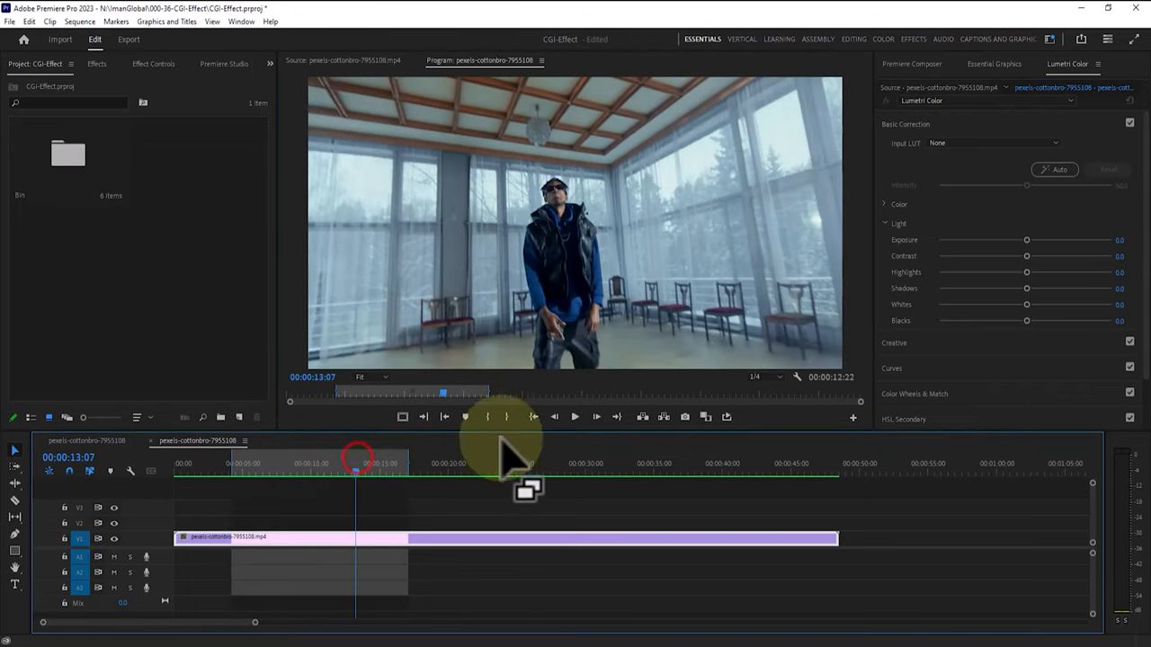
pyautogui.click(506, 417)
pyautogui.click(326, 465)
pyautogui.moveTo(286, 467)
pyautogui.mouseDown()
pyautogui.moveTo(234, 469)
pyautogui.moveTo(315, 470)
pyautogui.moveTo(280, 469)
pyautogui.moveTo(301, 469)
pyautogui.mouseUp()
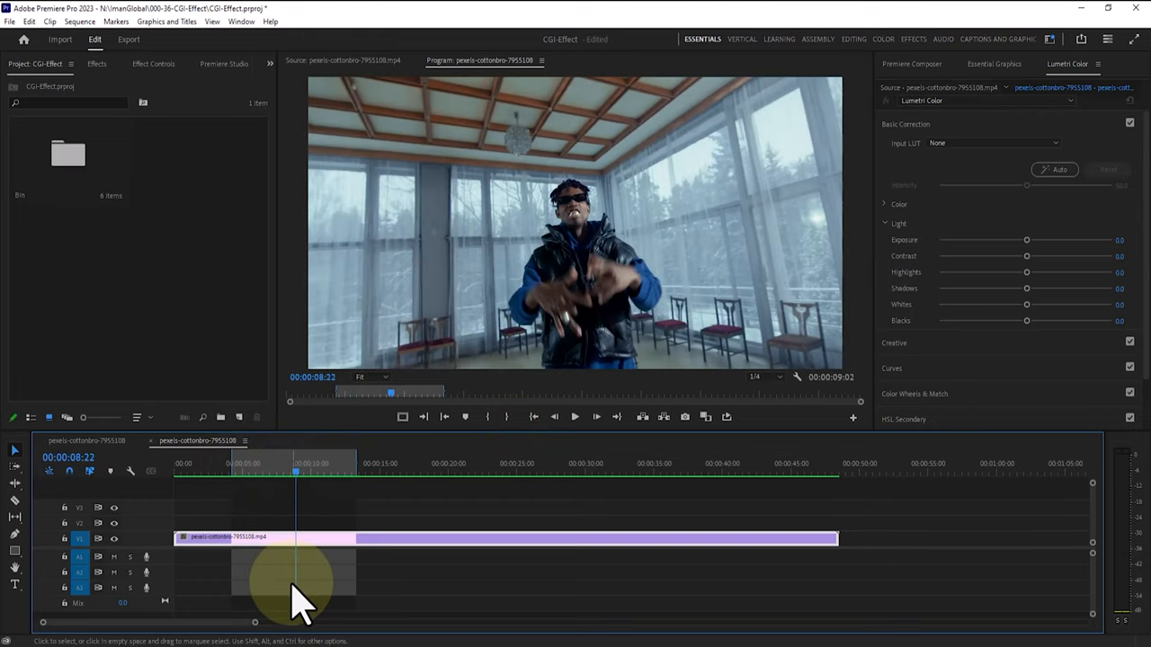
# Set the export preset to Match Source - Adaptive High Bitrate.
pyautogui.click(129, 40)
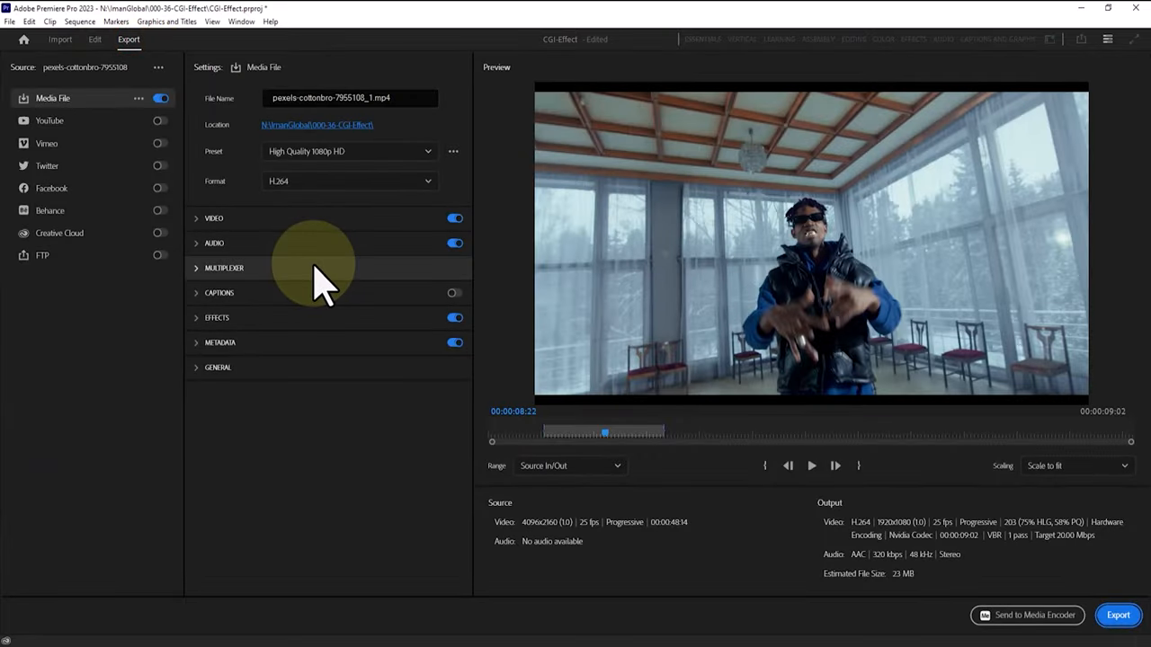
pyautogui.click(372, 151)
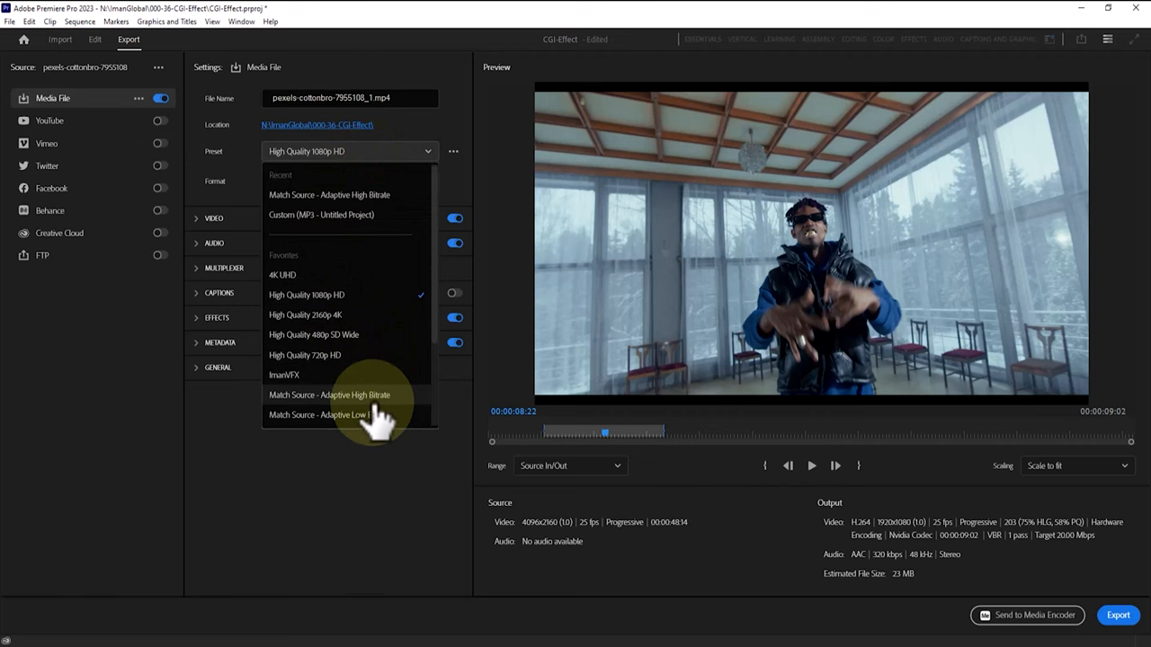
pyautogui.click(400, 395)
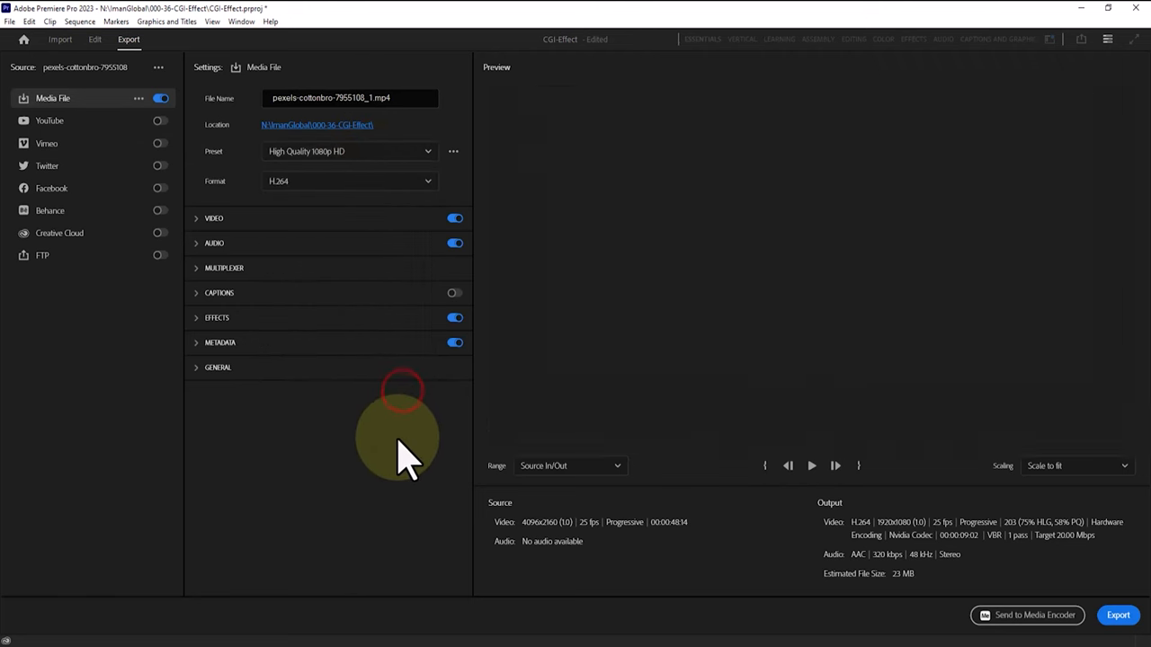
# Name the export 02.mp4 in the 000-36-CGI-Effect folder and start the export.
pyautogui.moveTo(368, 97); pyautogui.dragTo(180, 85)
pyautogui.write('02')
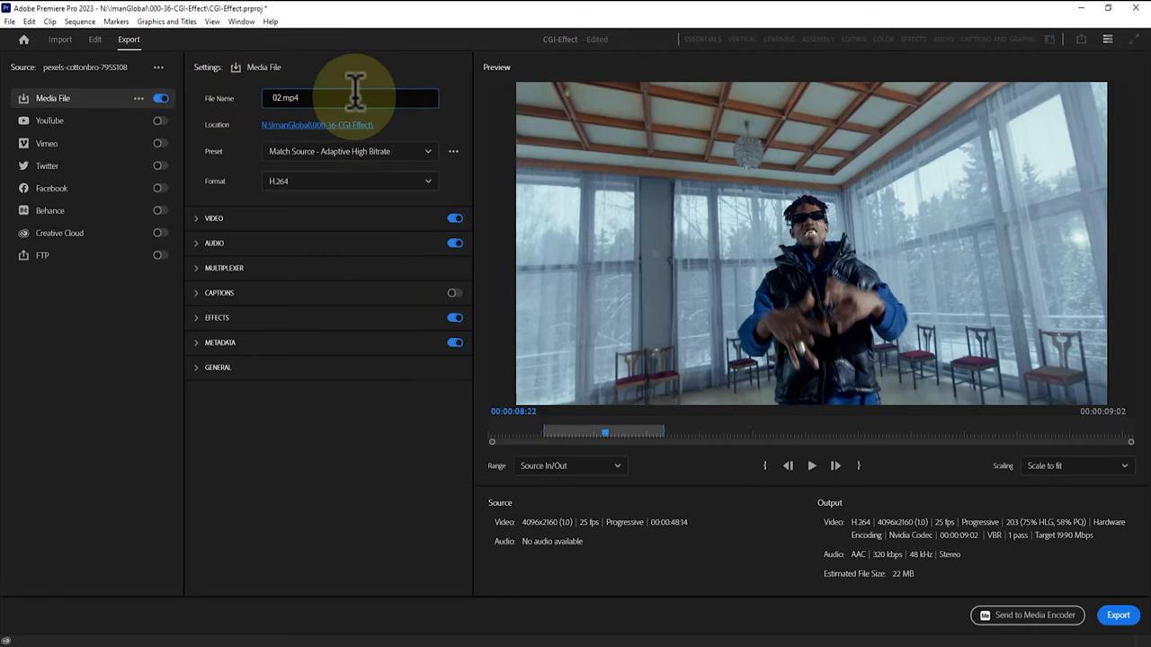
pyautogui.click(353, 98)
pyautogui.click(341, 125)
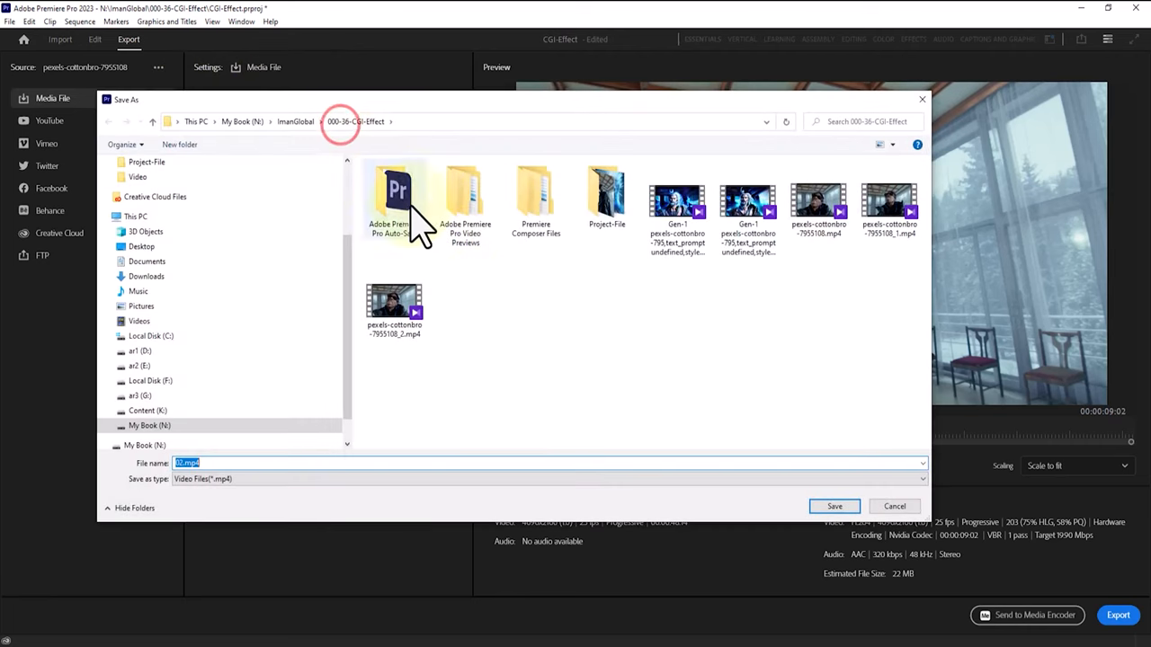
pyautogui.click(840, 508)
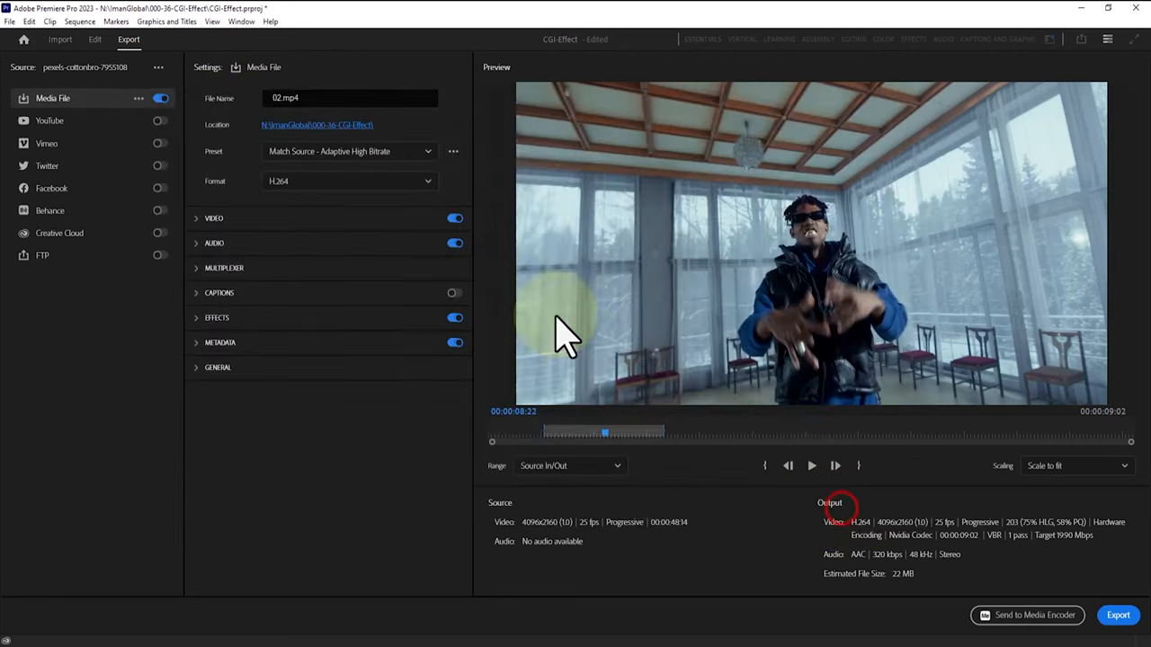
pyautogui.click(1118, 615)
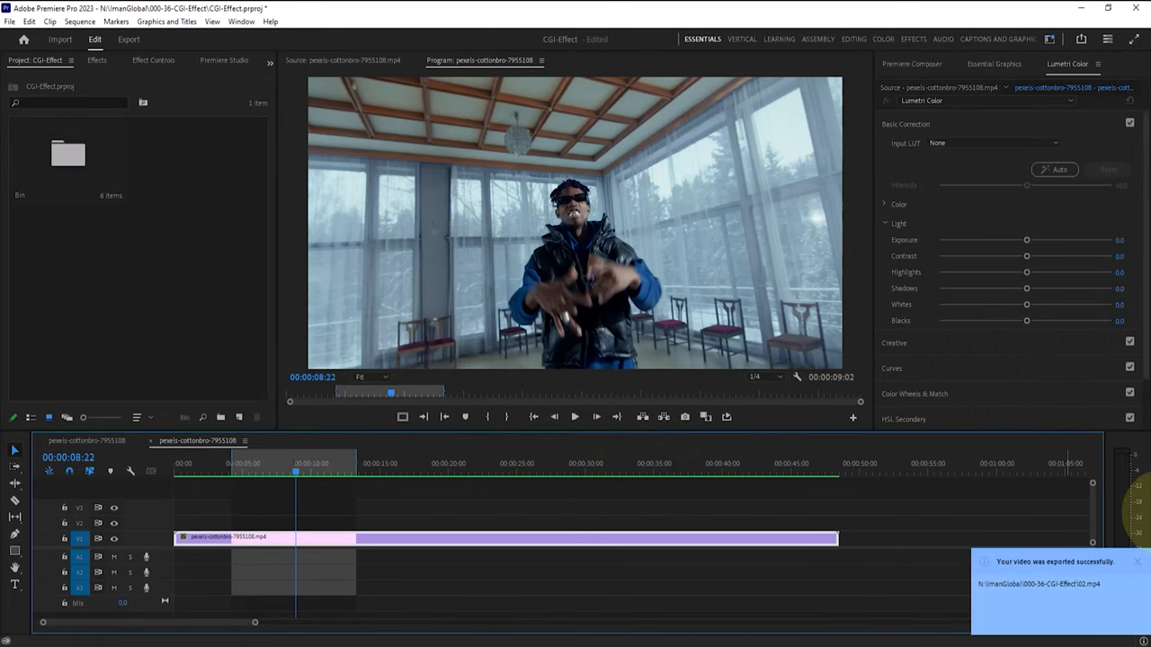
# Dismiss the export success notice before moving to the Runway website.
pyautogui.click(1140, 564)
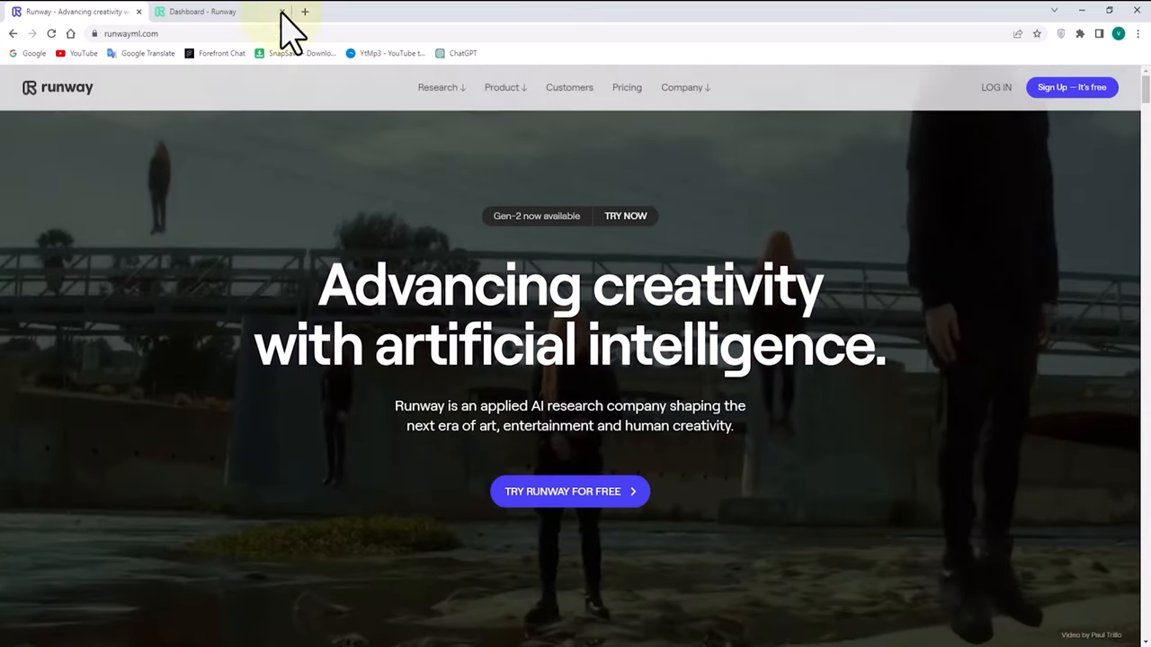
# Switch to the Runway dashboard tab to reach the Gen-1 Video to Video tile.
pyautogui.click(212, 11)
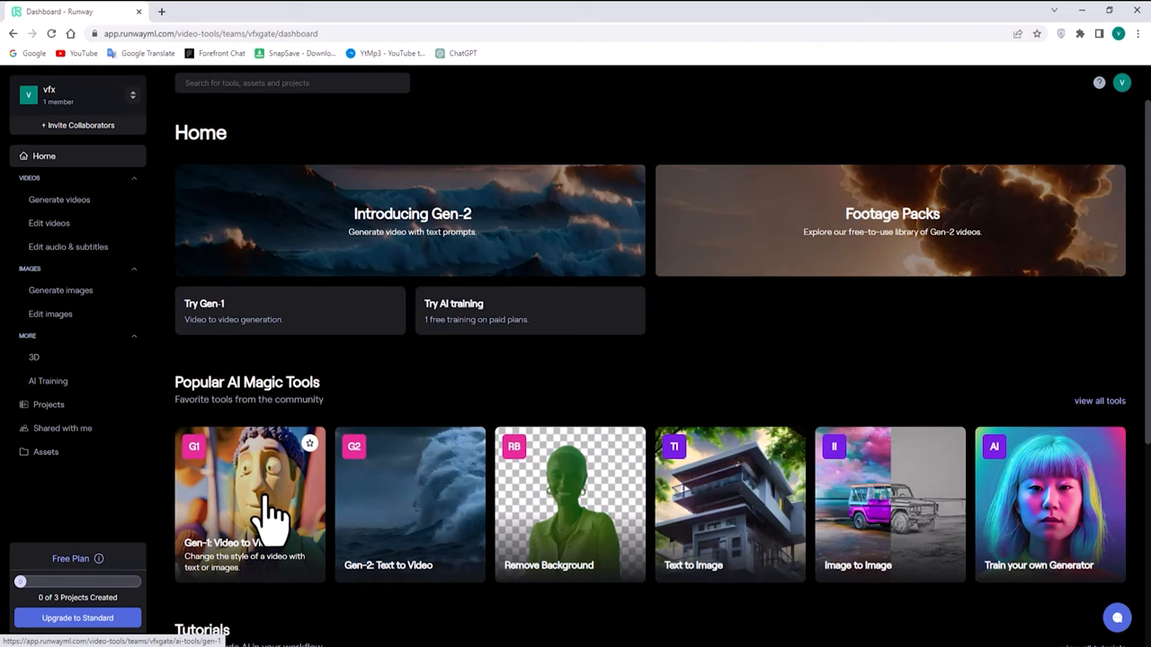
pyautogui.scroll(-2, 278, 504)
pyautogui.scroll(-1, 270, 431)
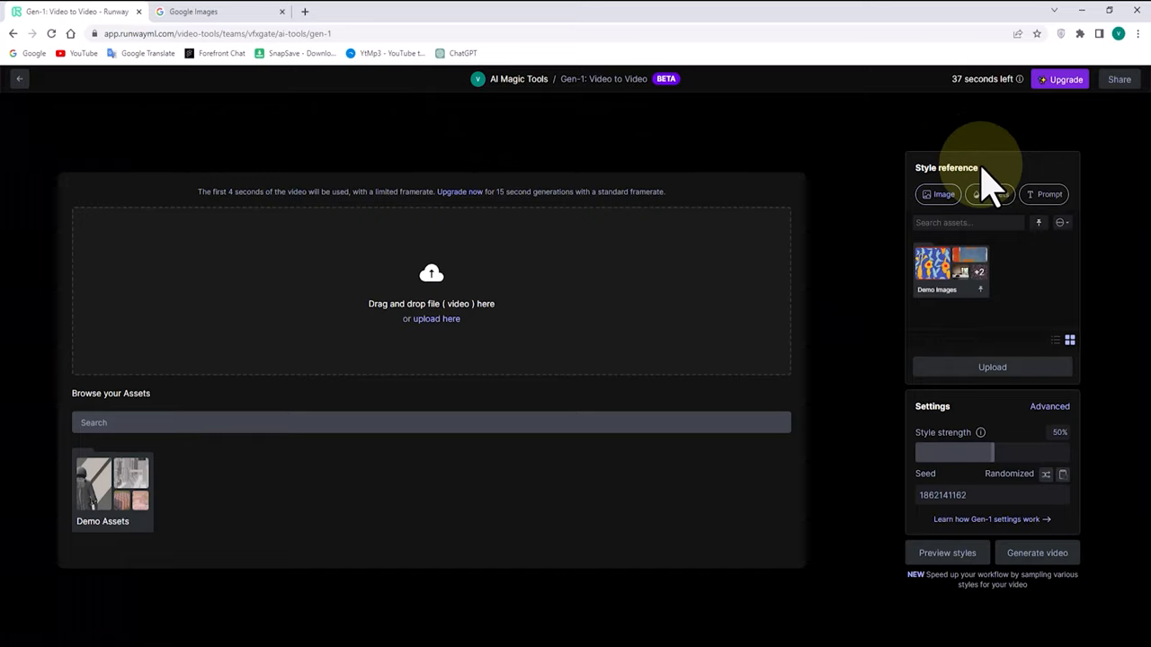
pyautogui.click(989, 194)
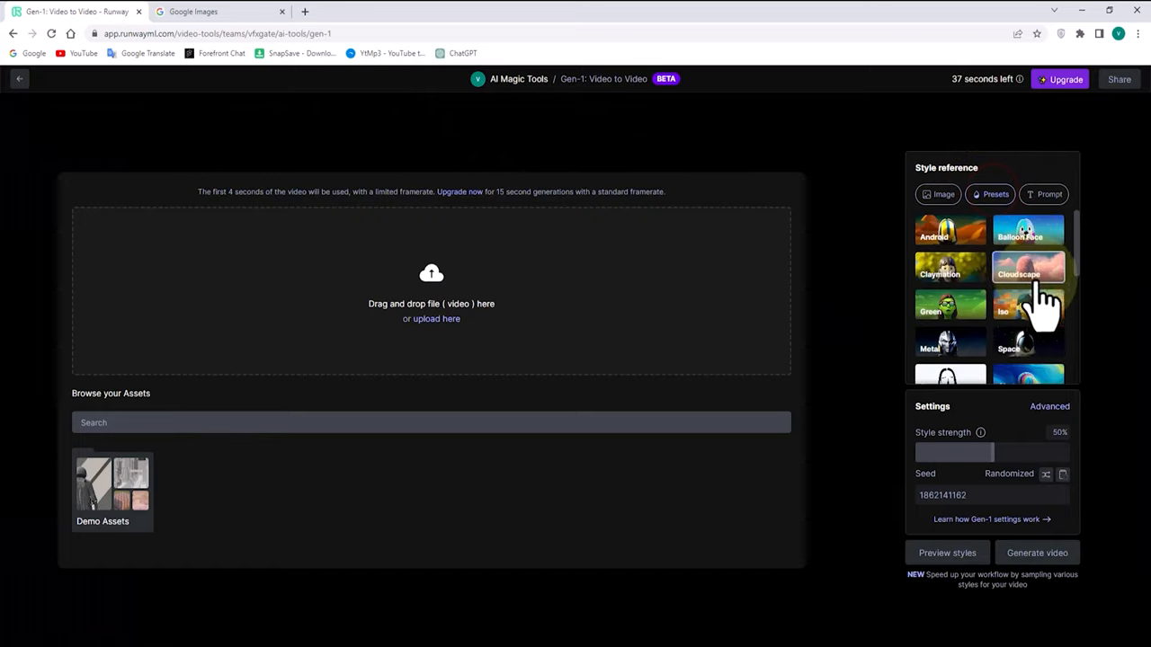
pyautogui.scroll(-5, 1044, 301)
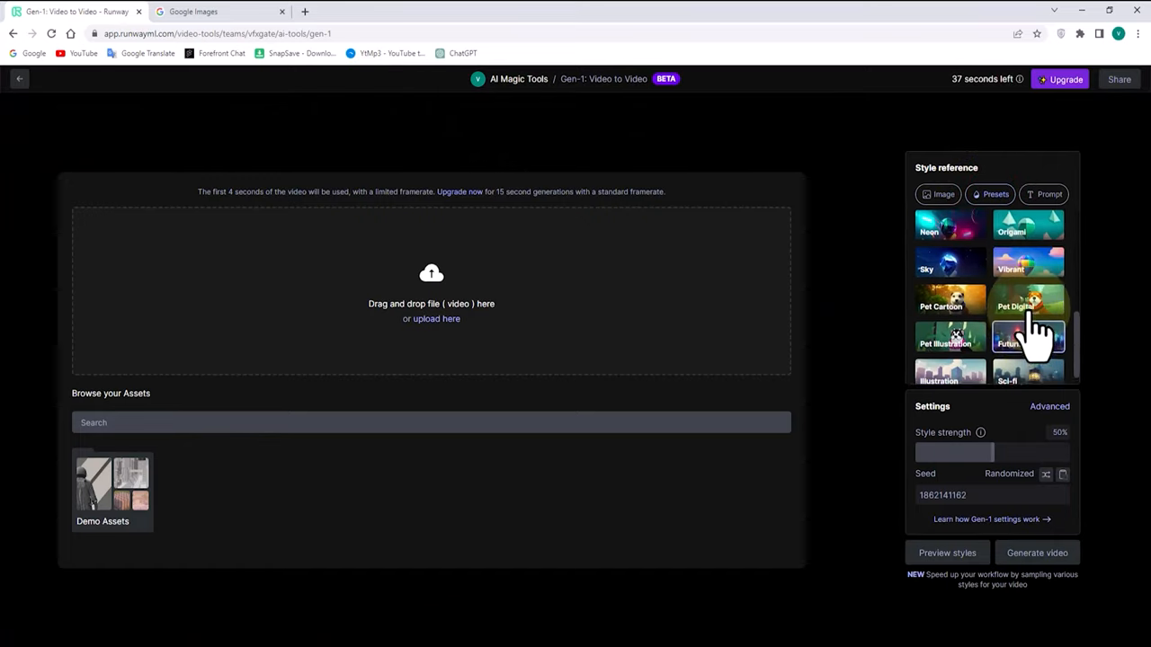
pyautogui.scroll(2, 1034, 333)
pyautogui.scroll(2, 1029, 335)
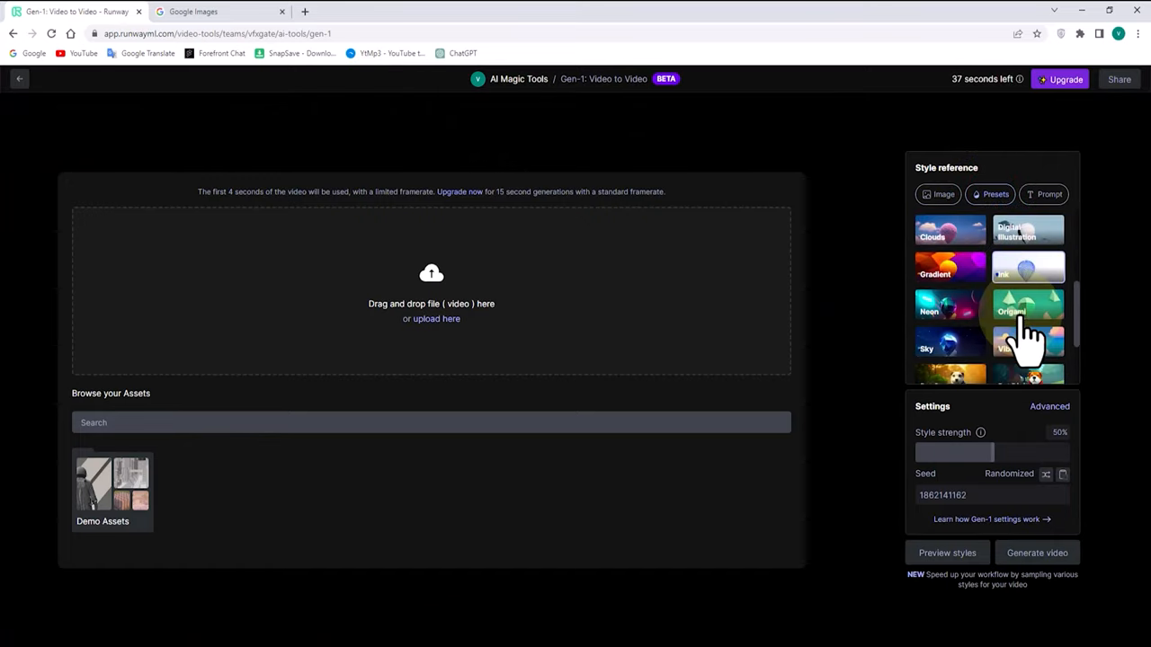
pyautogui.scroll(4, 1030, 334)
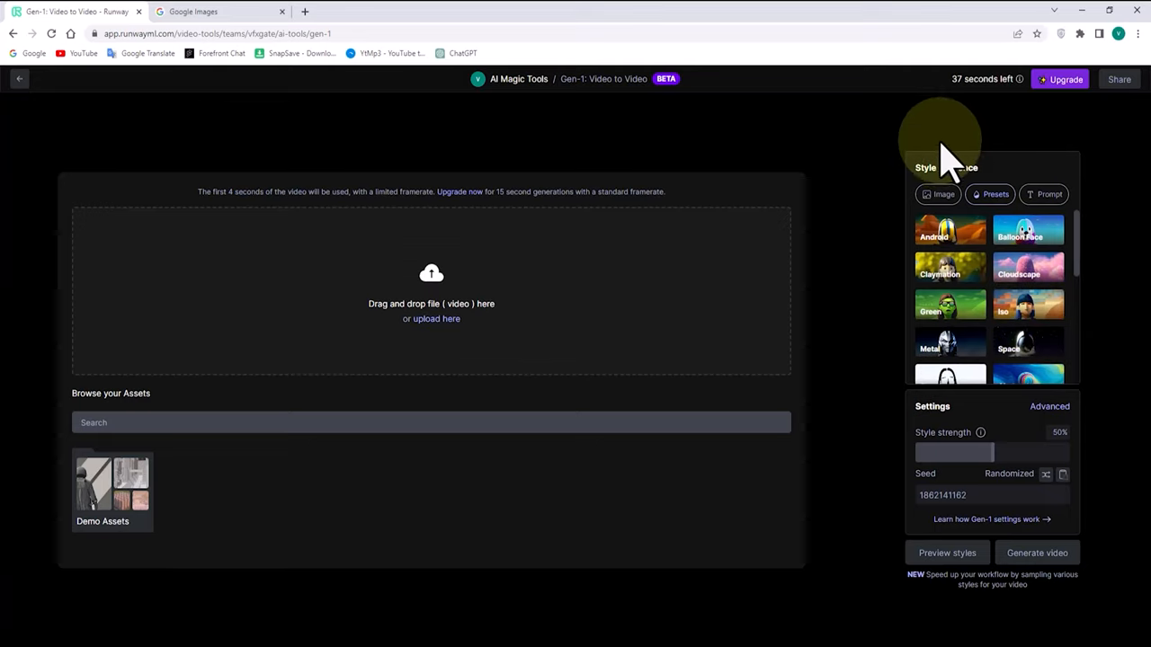
pyautogui.click(943, 194)
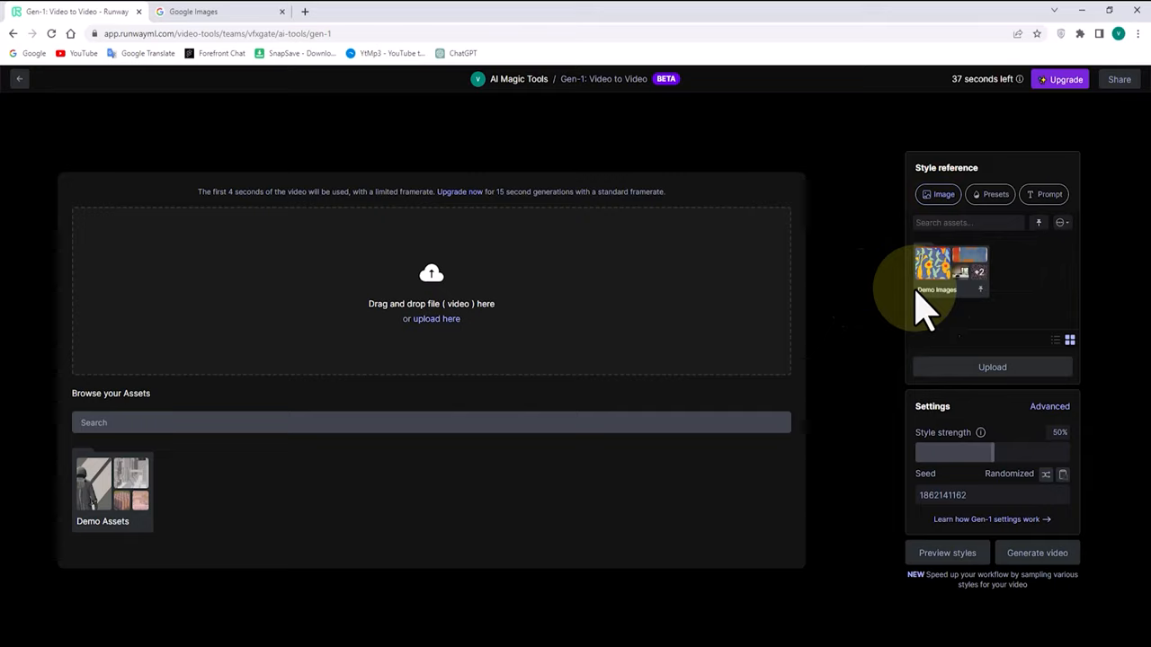
# Run a Google Images search for 'ice man'.
pyautogui.click(207, 11)
pyautogui.click(564, 312)
pyautogui.write('ice man')
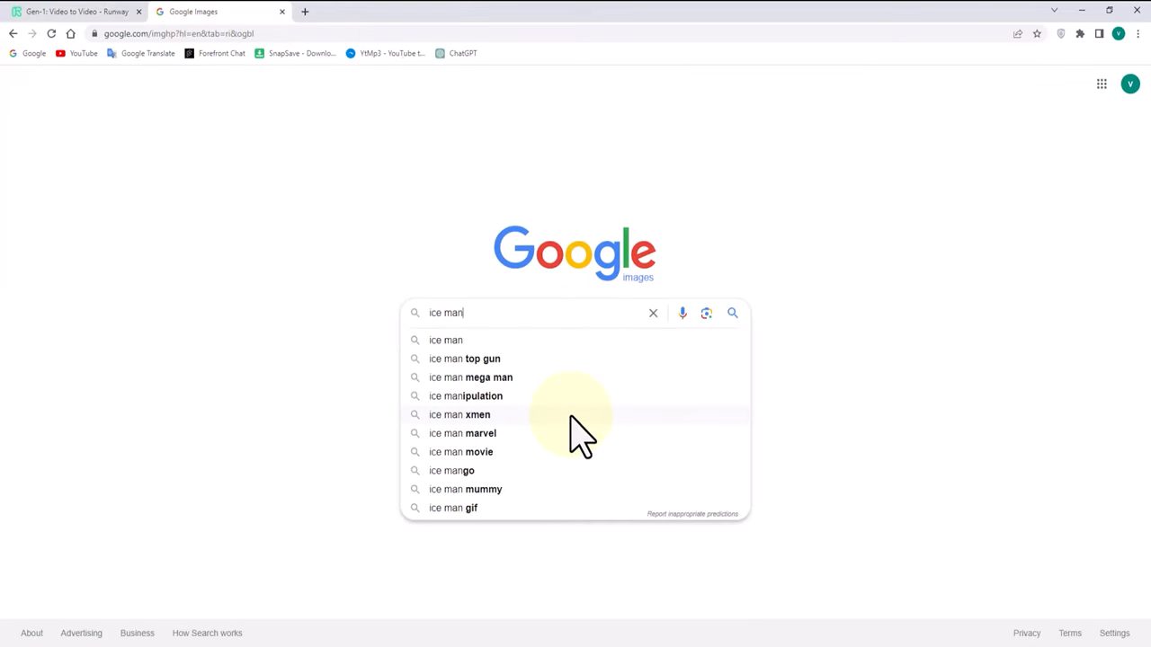
pyautogui.press('Return')
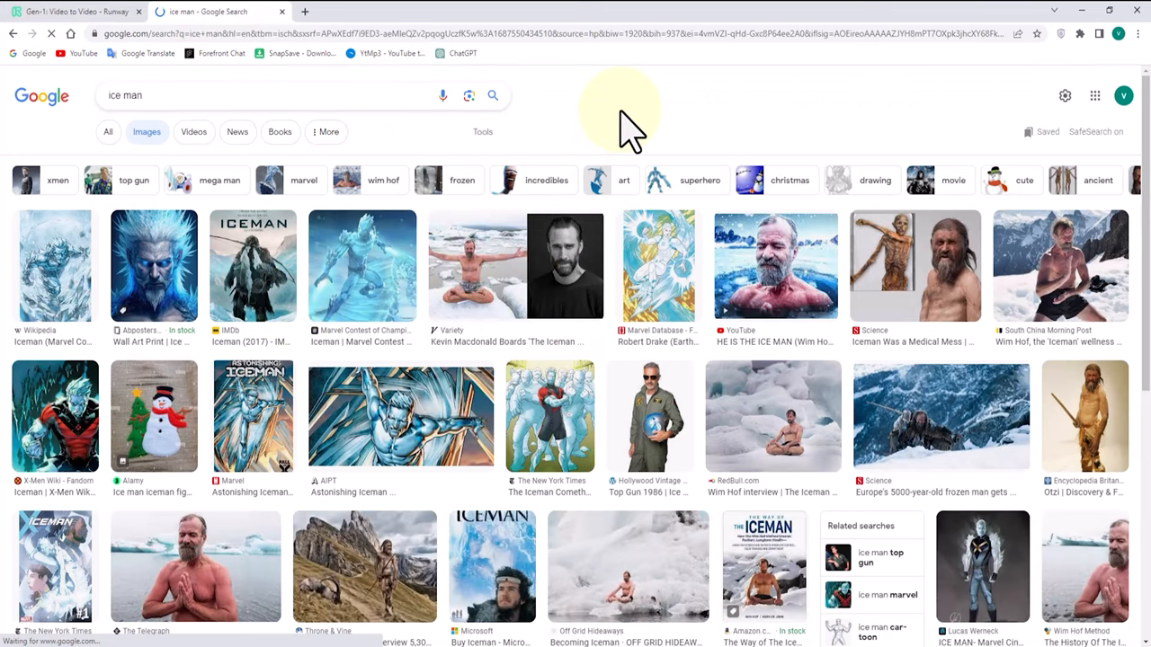
# Preview the blue icy-haired illustration, use its right-click options, and return to Runway Gen-1.
pyautogui.click(159, 265)
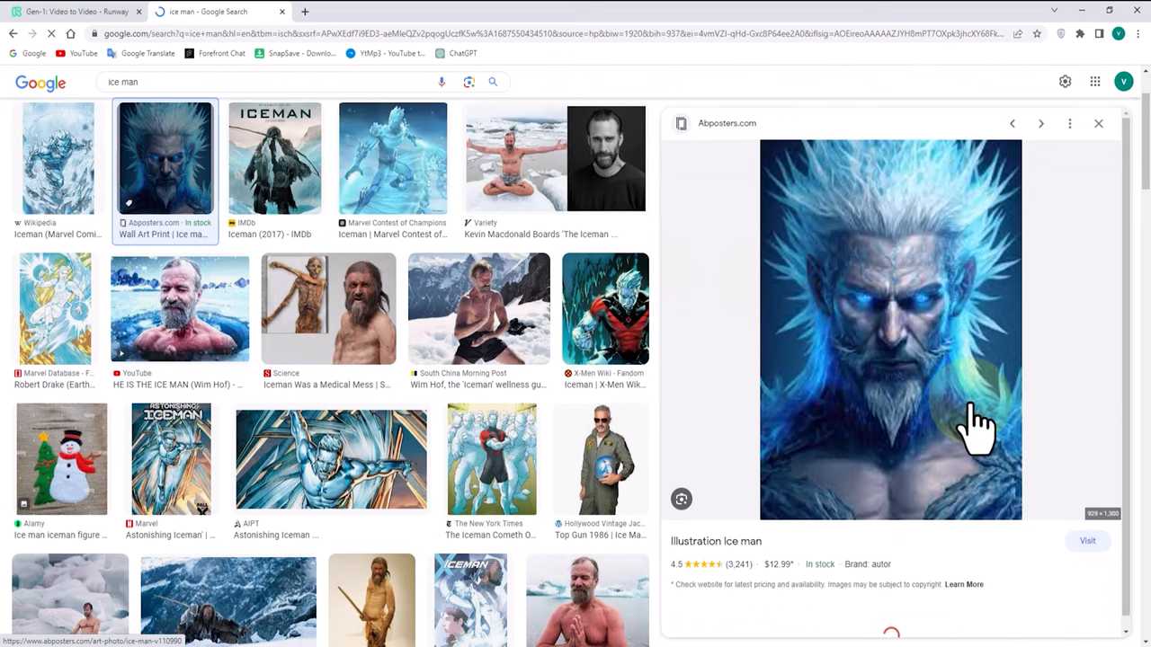
pyautogui.rightClick(790, 270)
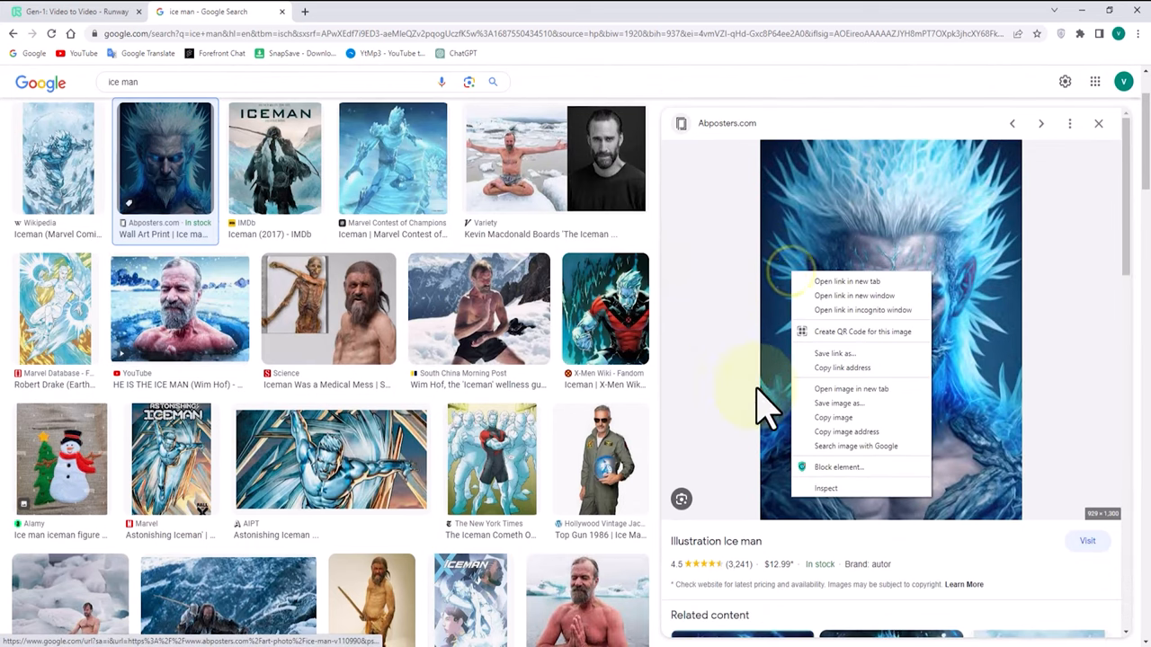
pyautogui.click(850, 402)
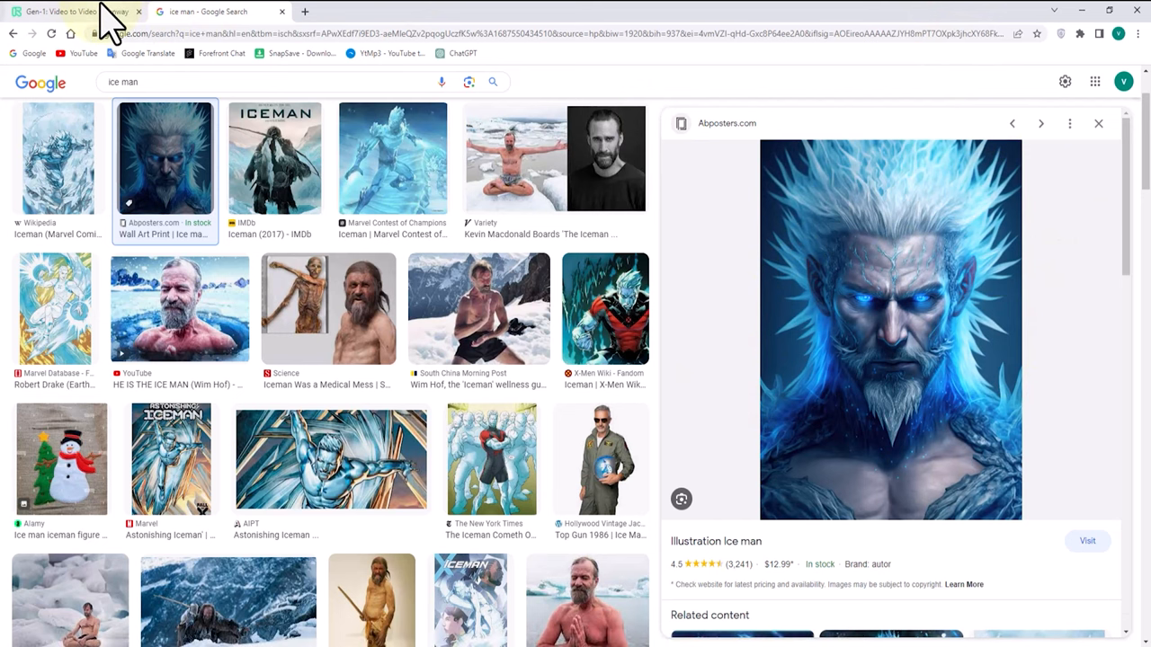
pyautogui.click(76, 10)
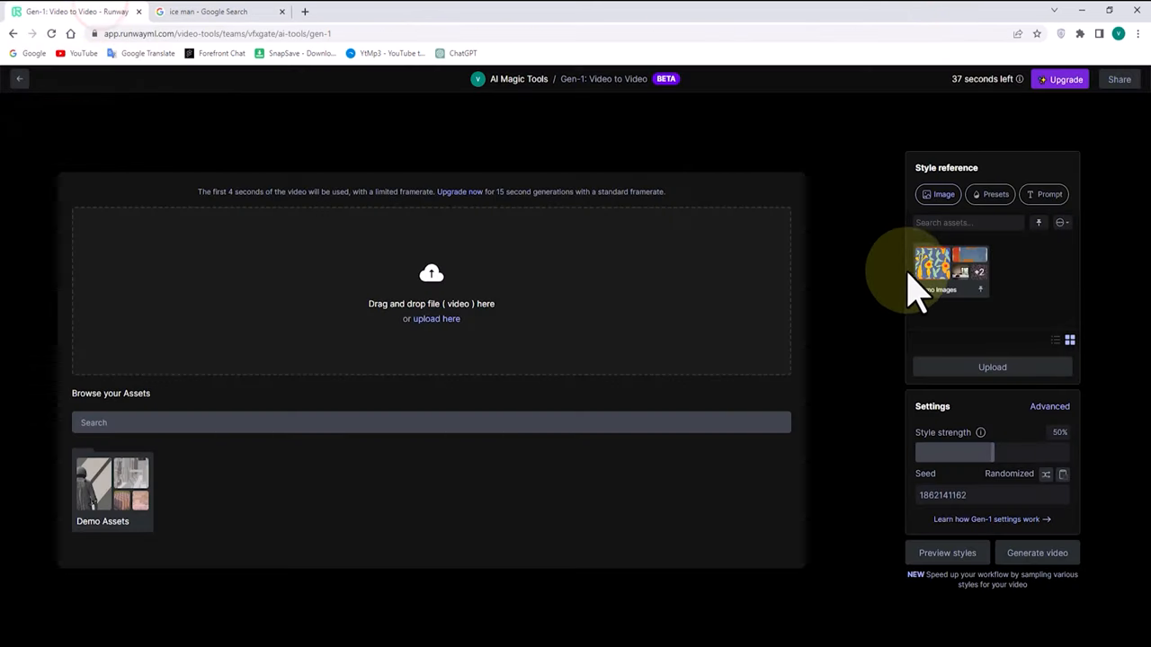
# Upload 152938.jpg as a new style reference image.
pyautogui.click(992, 367)
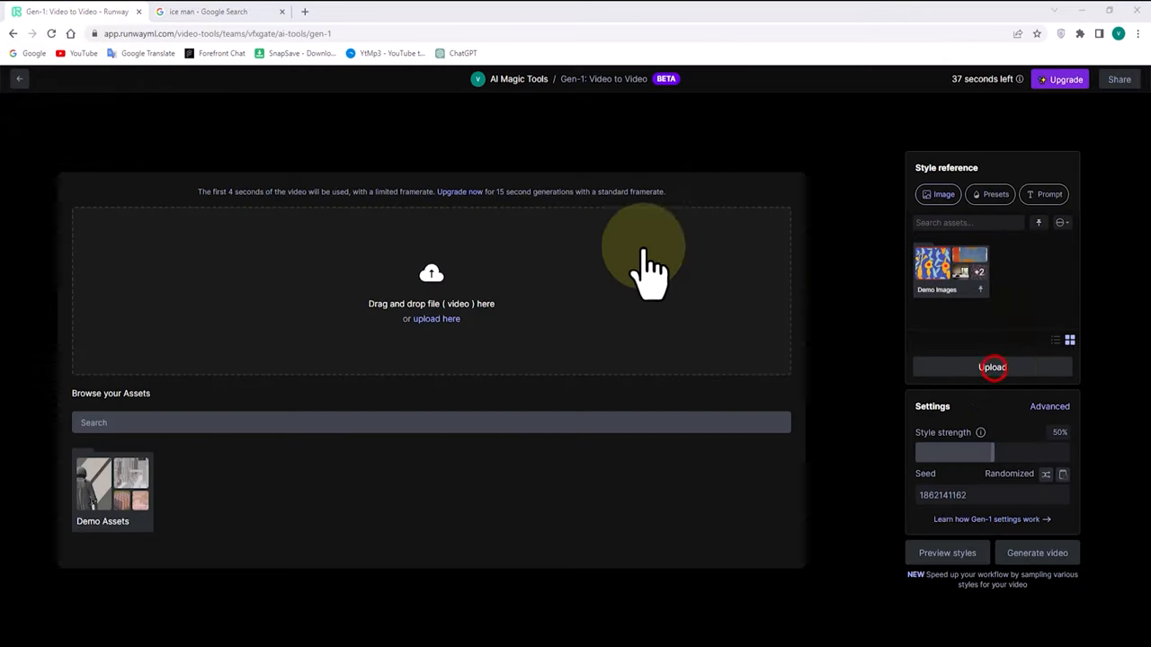
pyautogui.click(499, 257)
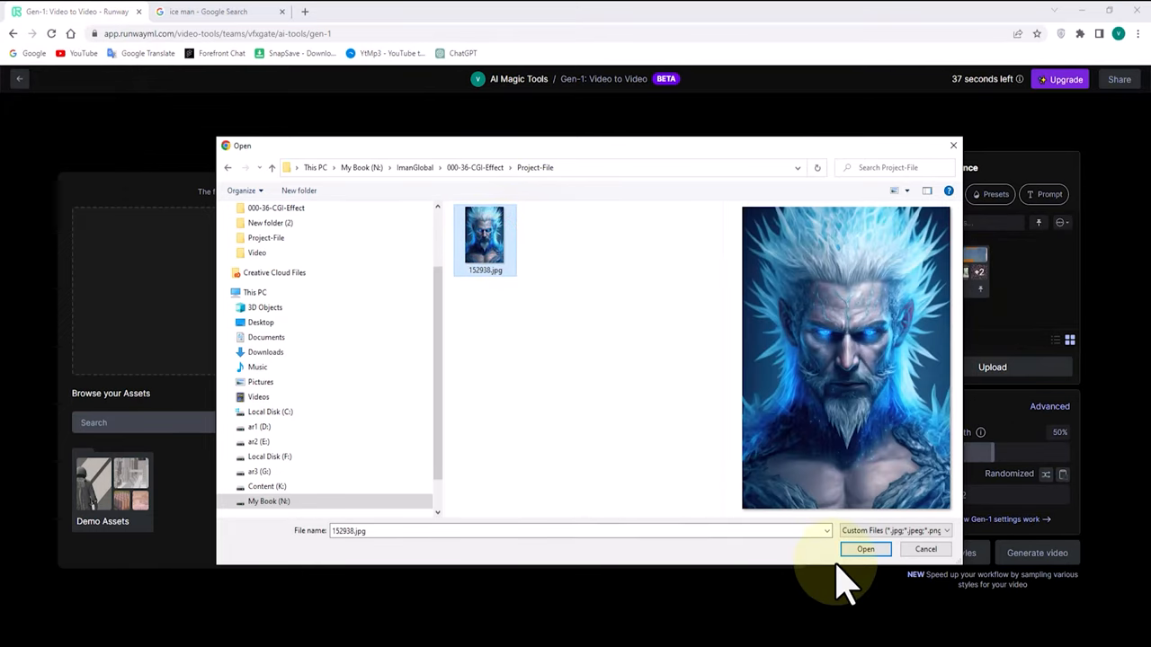
pyautogui.click(865, 549)
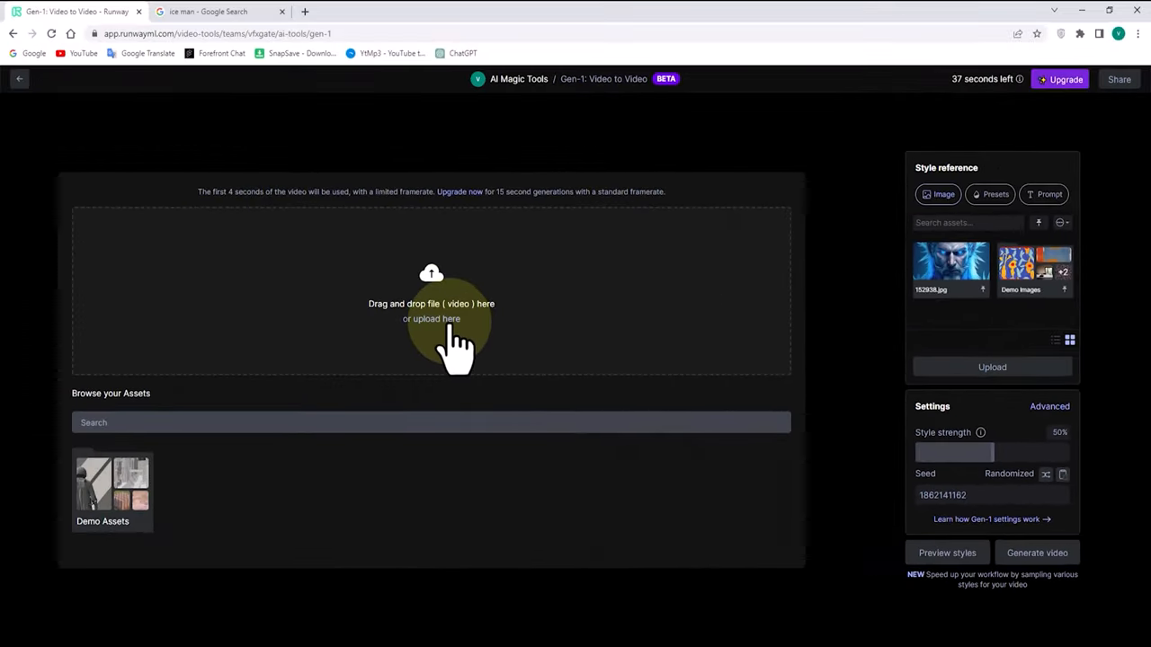
# Upload pexels-cottonbro-7955108_1.mp4 as the original input video.
pyautogui.click(450, 320)
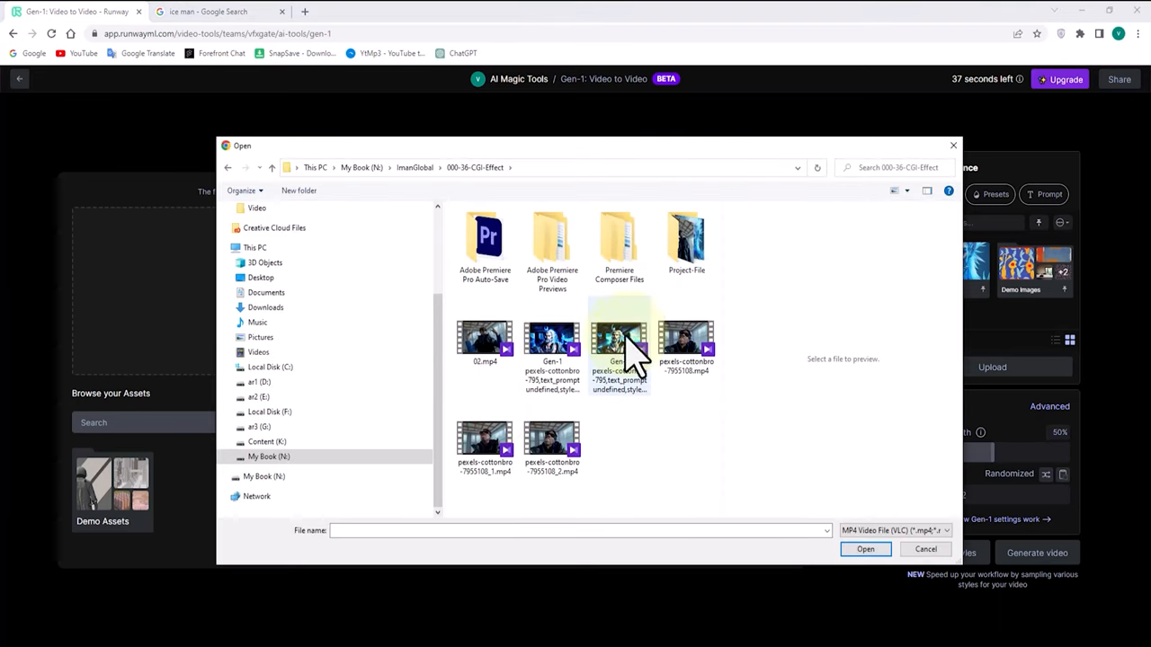
pyautogui.click(484, 445)
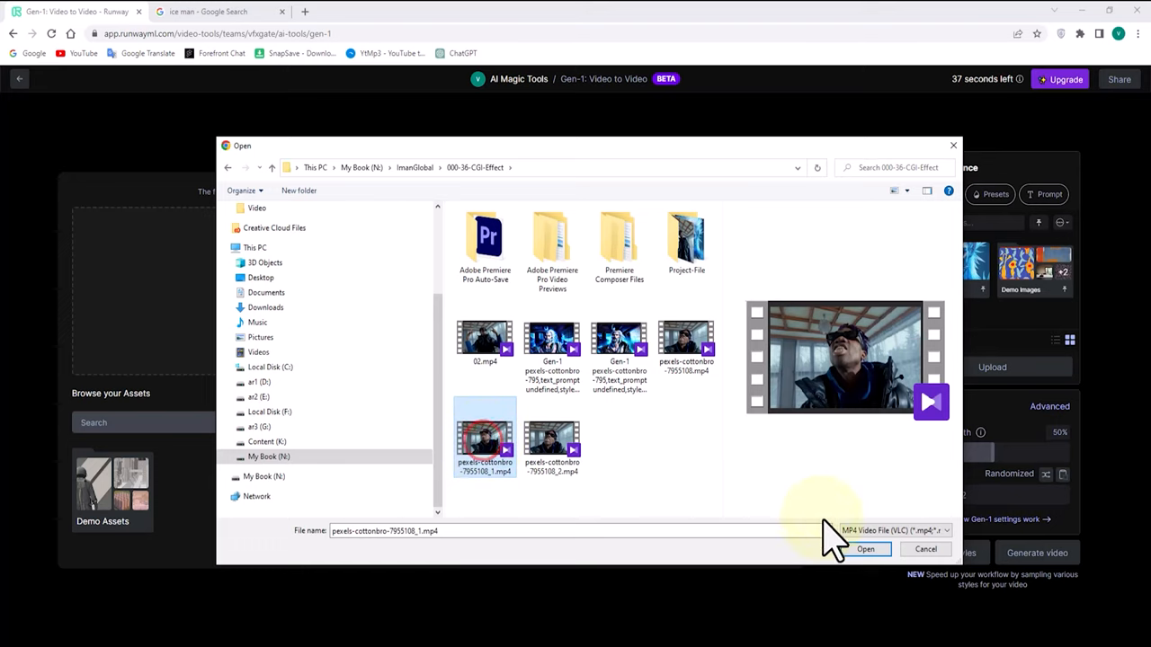
pyautogui.click(865, 550)
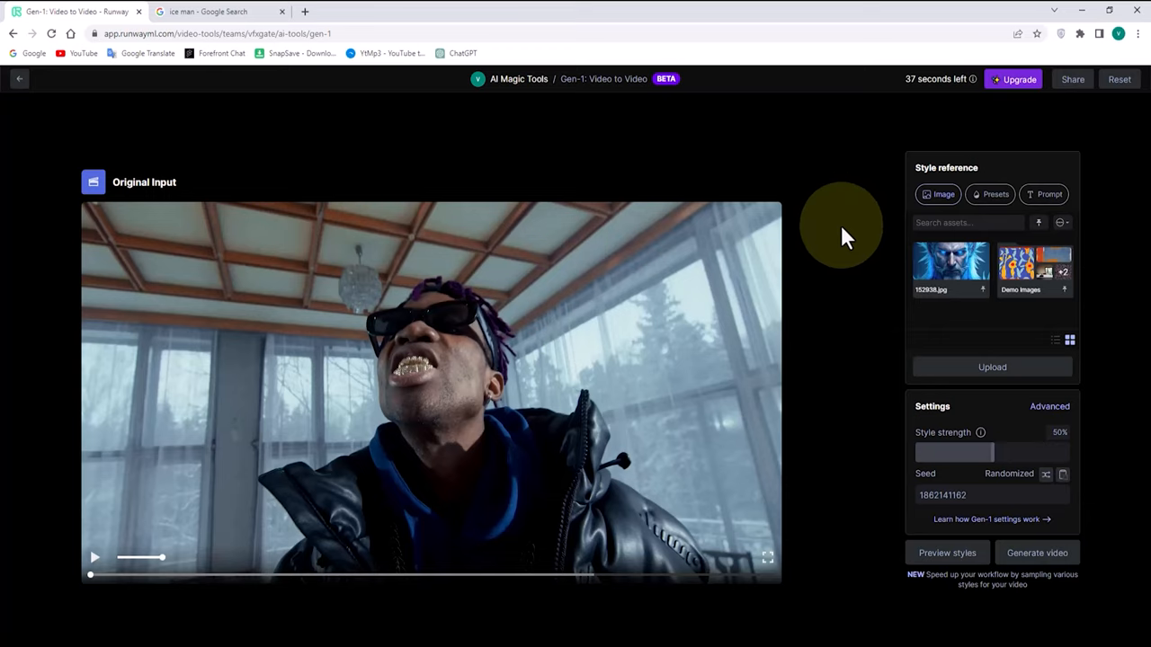
# Select 152938.jpg as the style reference and generate the four style previews.
pyautogui.click(958, 265)
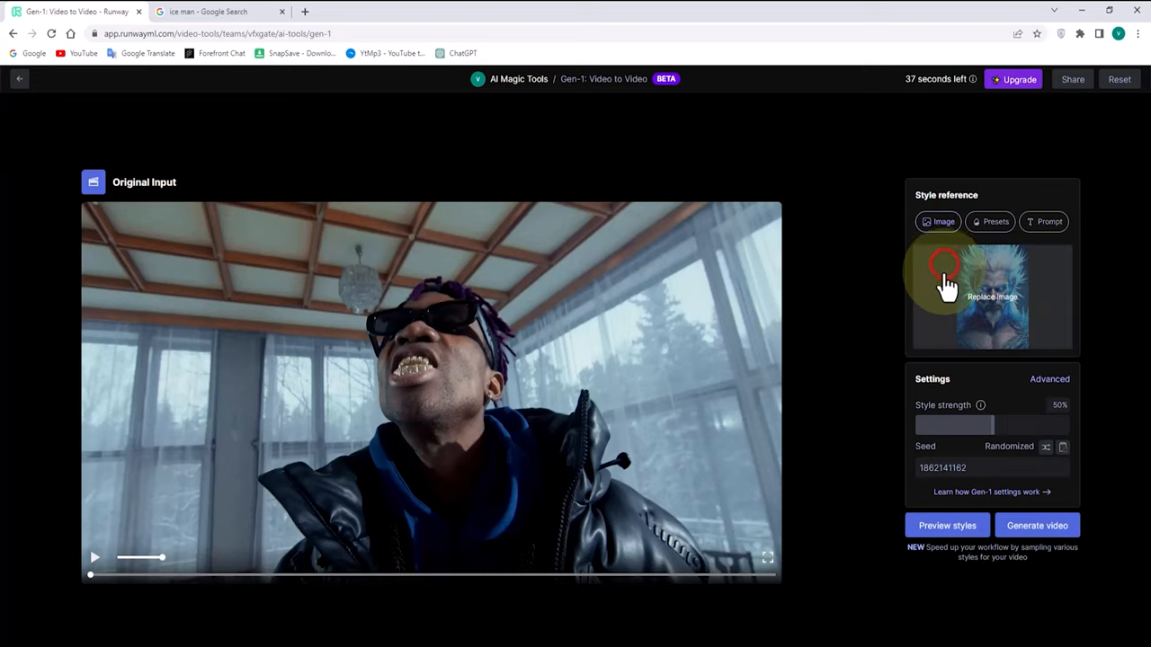
pyautogui.click(966, 526)
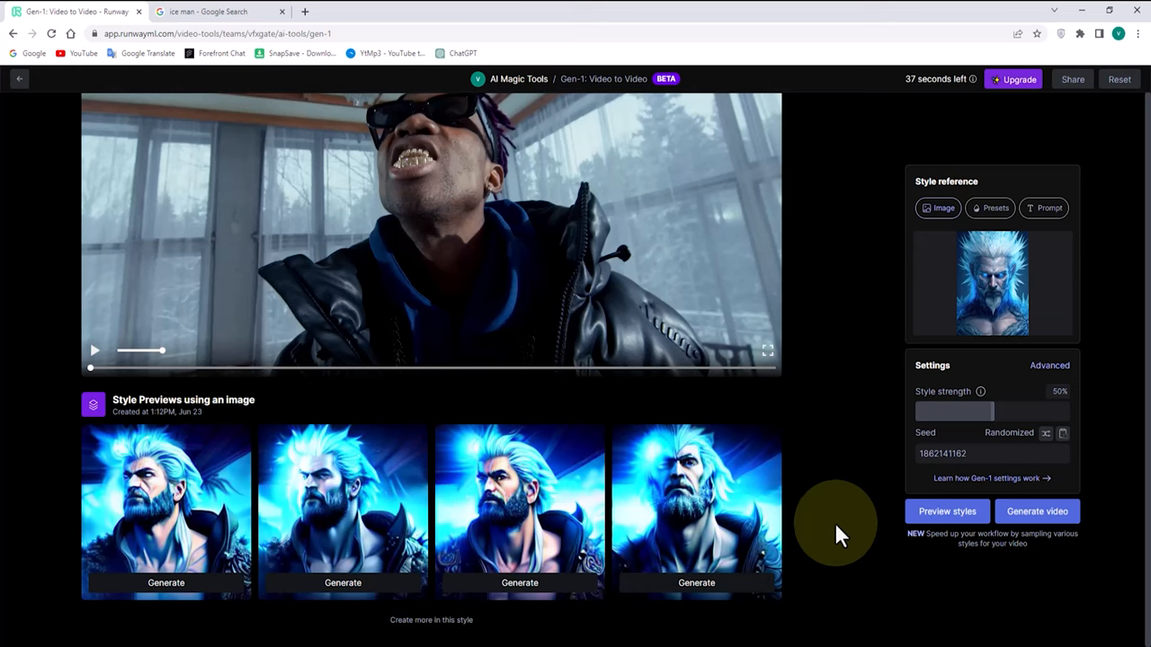
# Generate the 4-second video from the first ice-style preview and play it back twice.
pyautogui.click(178, 589)
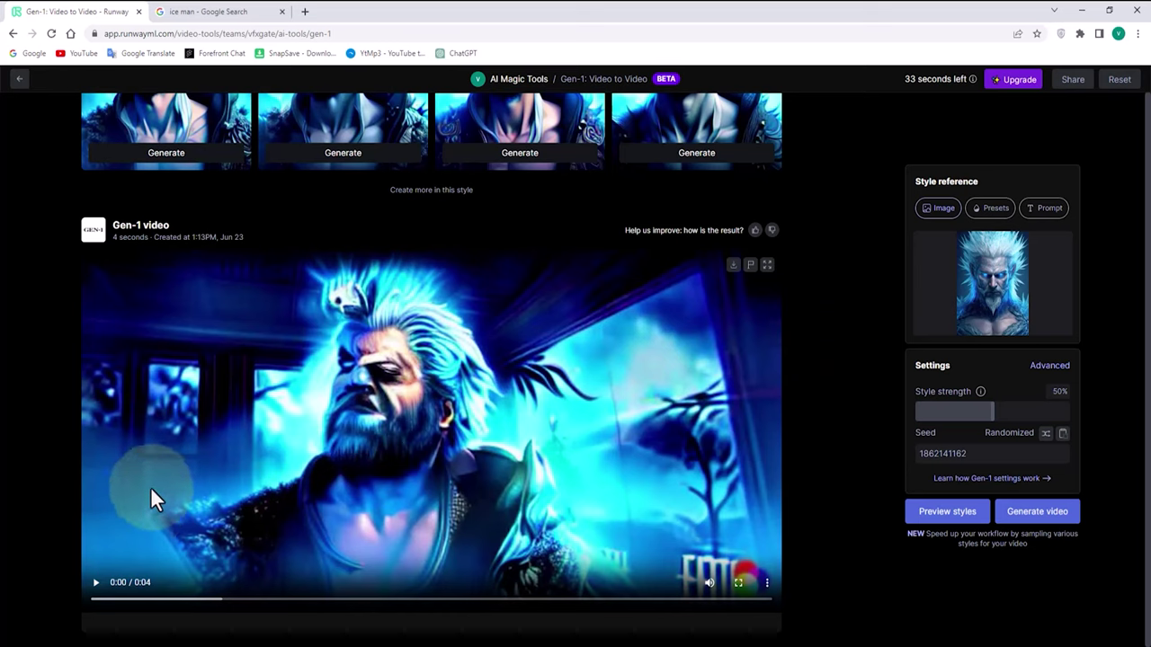
pyautogui.click(96, 582)
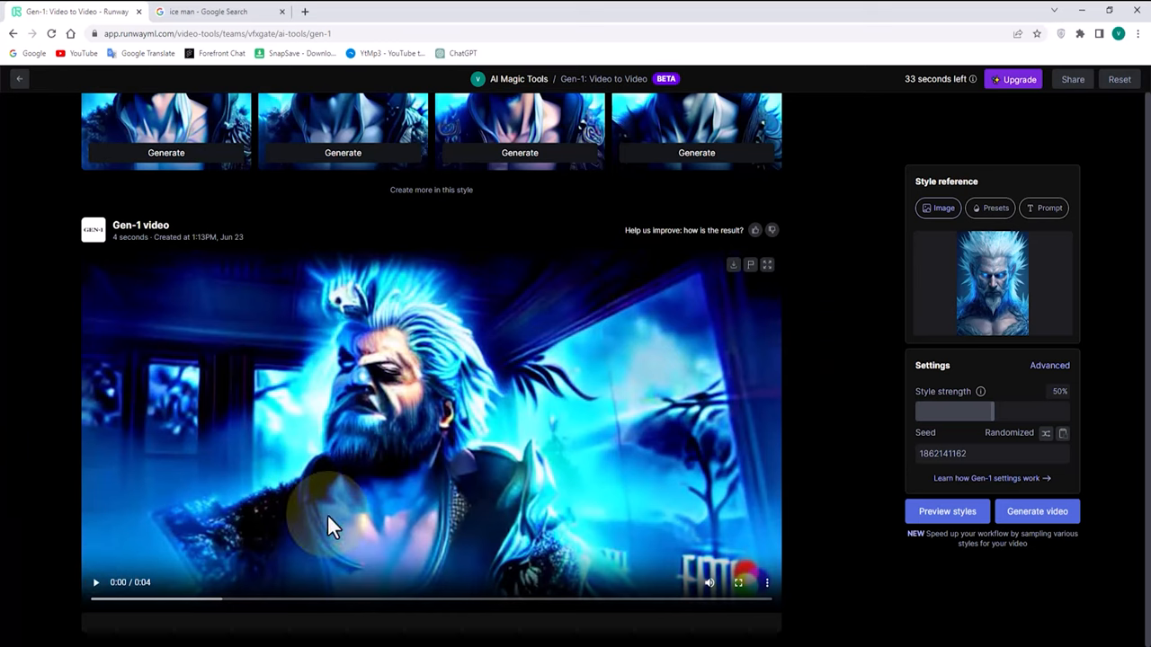
pyautogui.click(96, 583)
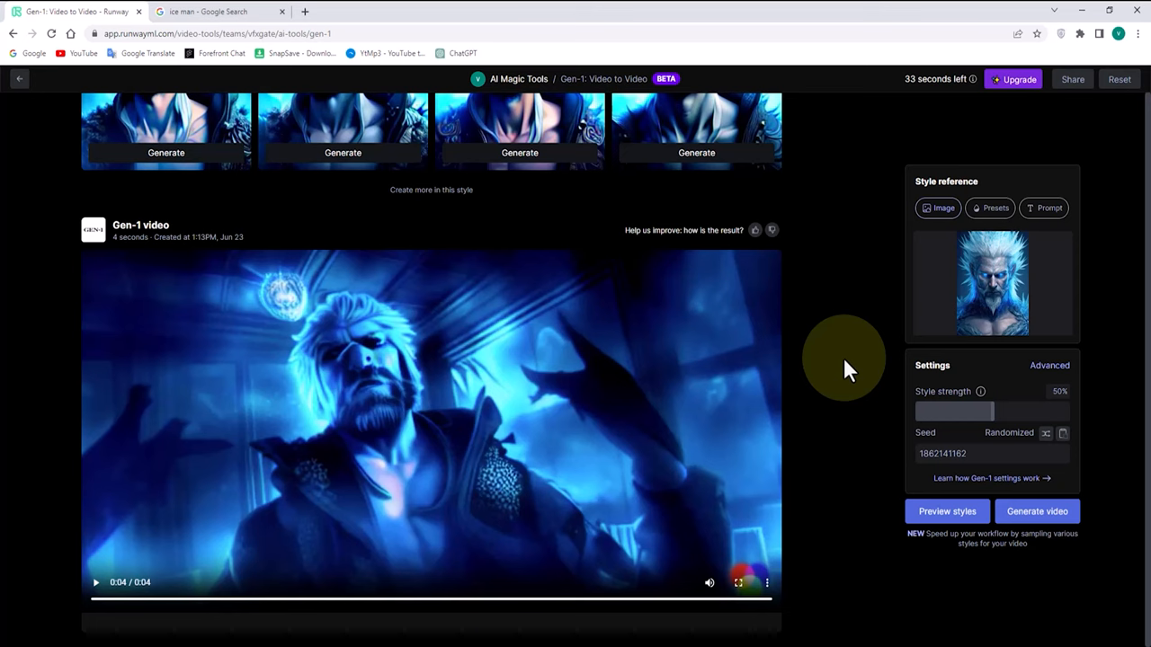
pyautogui.click(95, 583)
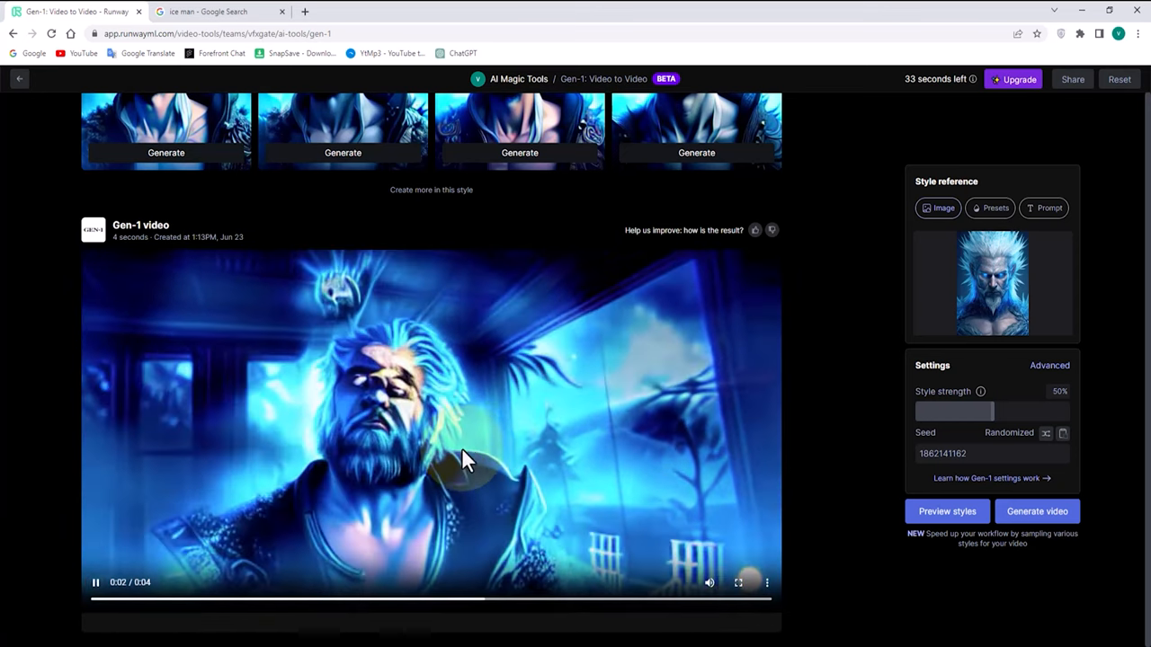
pyautogui.scroll(1, 478, 332)
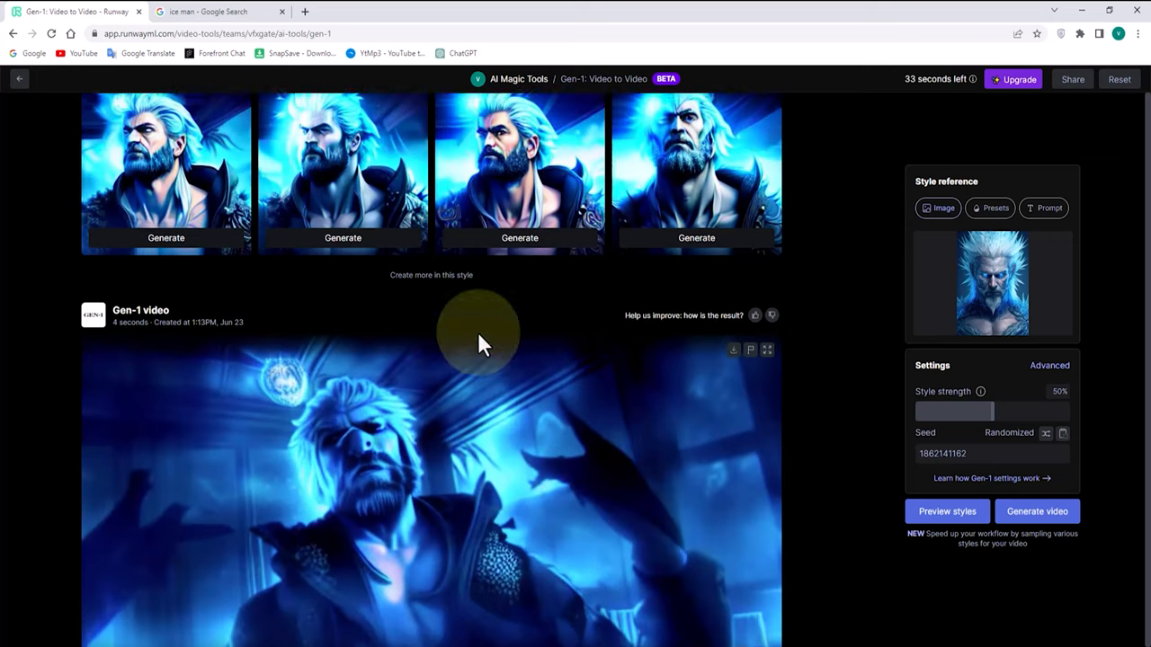
pyautogui.scroll(2, 478, 332)
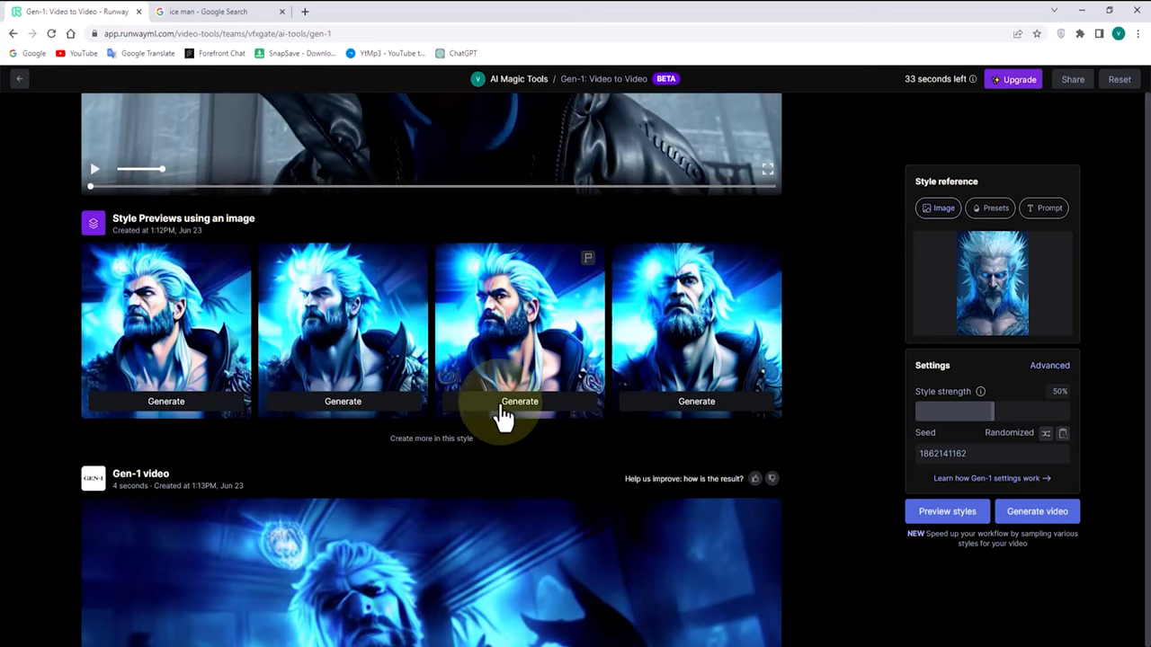
pyautogui.scroll(-2, 463, 438)
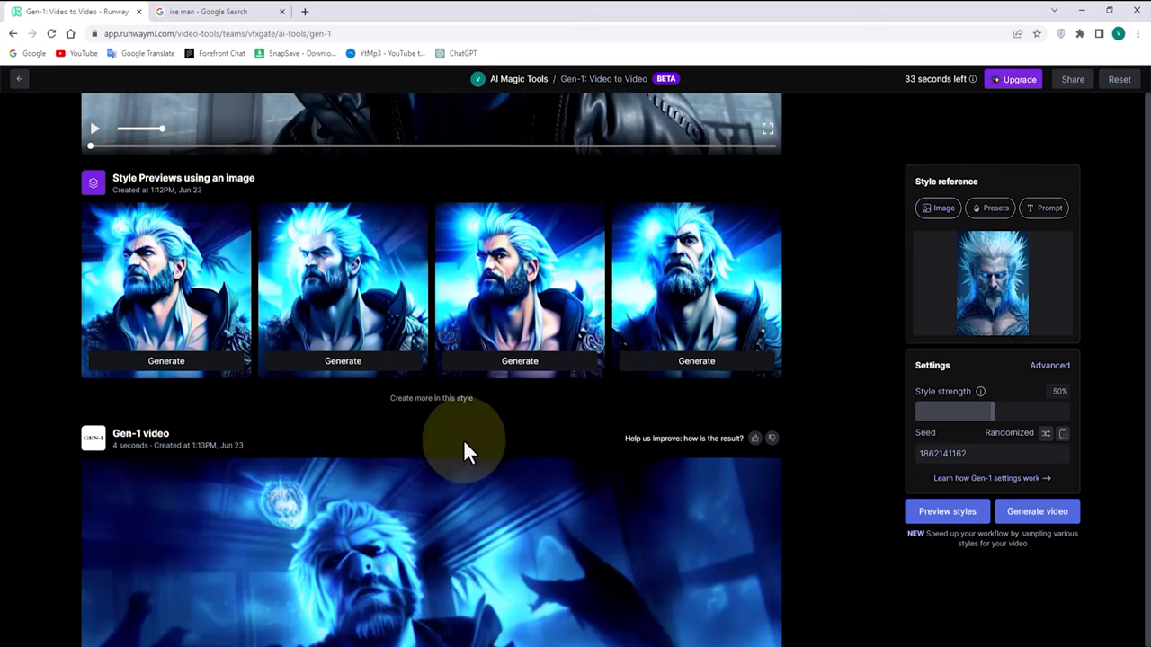
pyautogui.scroll(-1, 477, 442)
pyautogui.scroll(-1, 476, 441)
pyautogui.scroll(2, 489, 439)
pyautogui.scroll(-3, 493, 438)
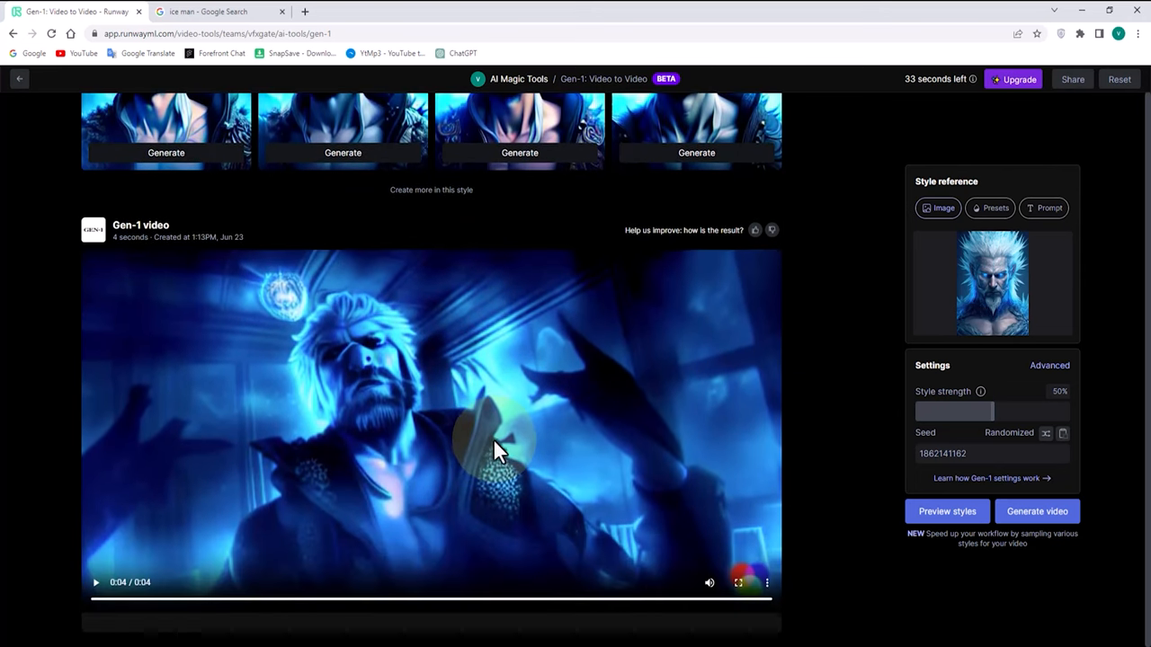
pyautogui.scroll(2, 663, 300)
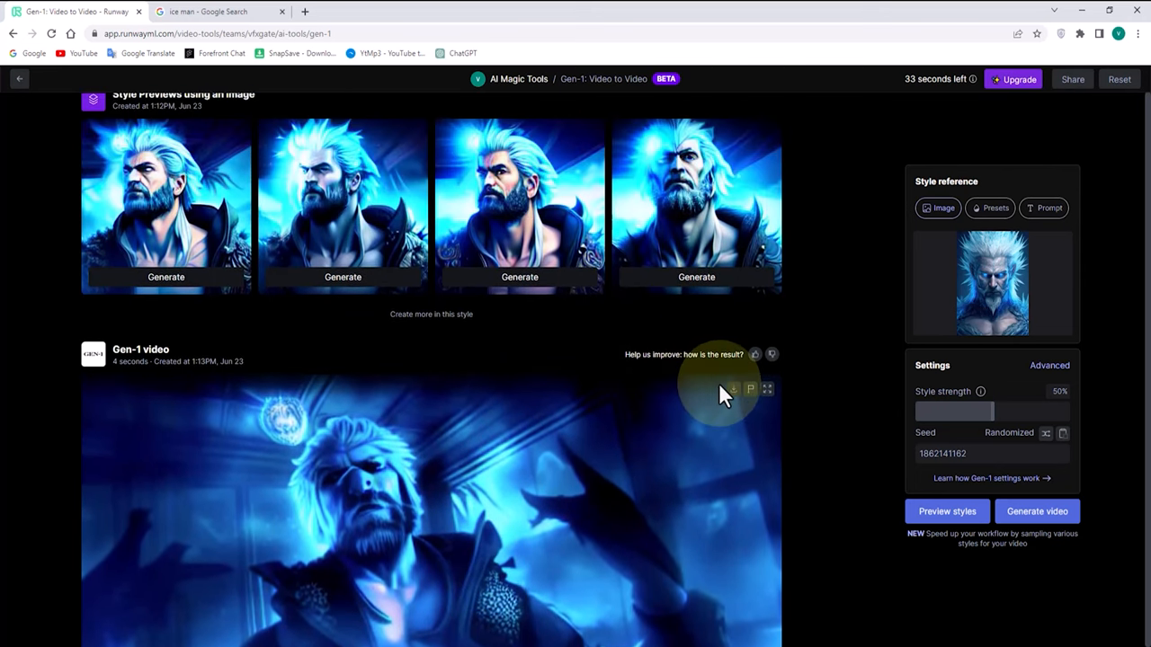
pyautogui.scroll(-2, 737, 403)
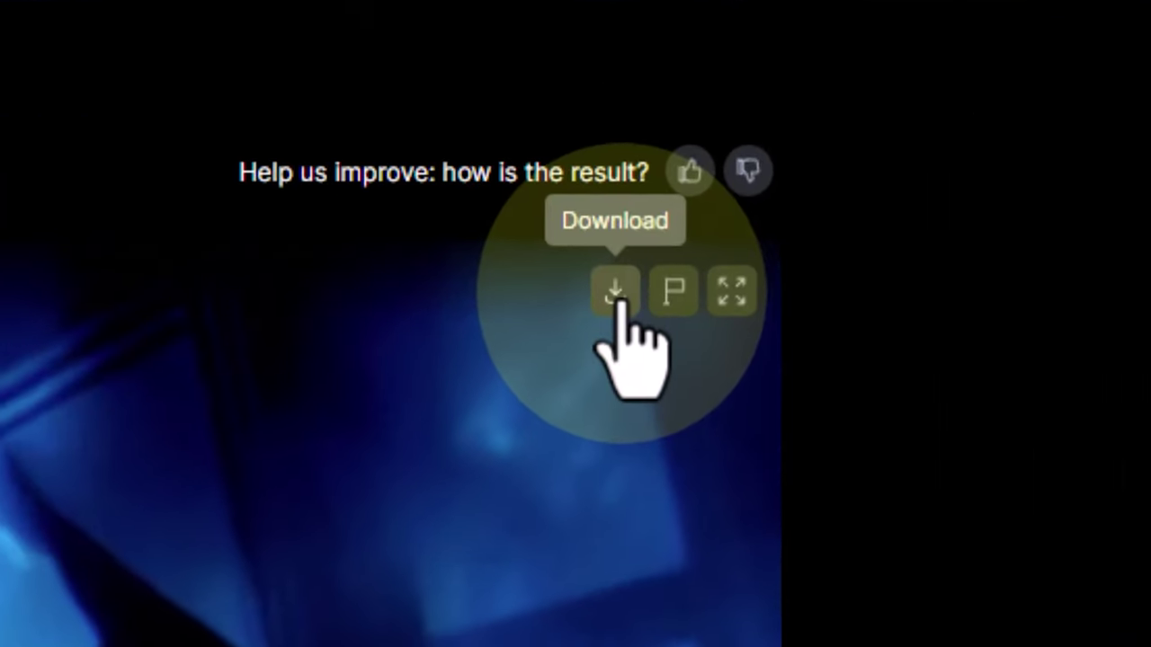
# Download the Gen-1 ice-man video as an mp4 and check it in Chrome's download bar.
pyautogui.click(734, 266)
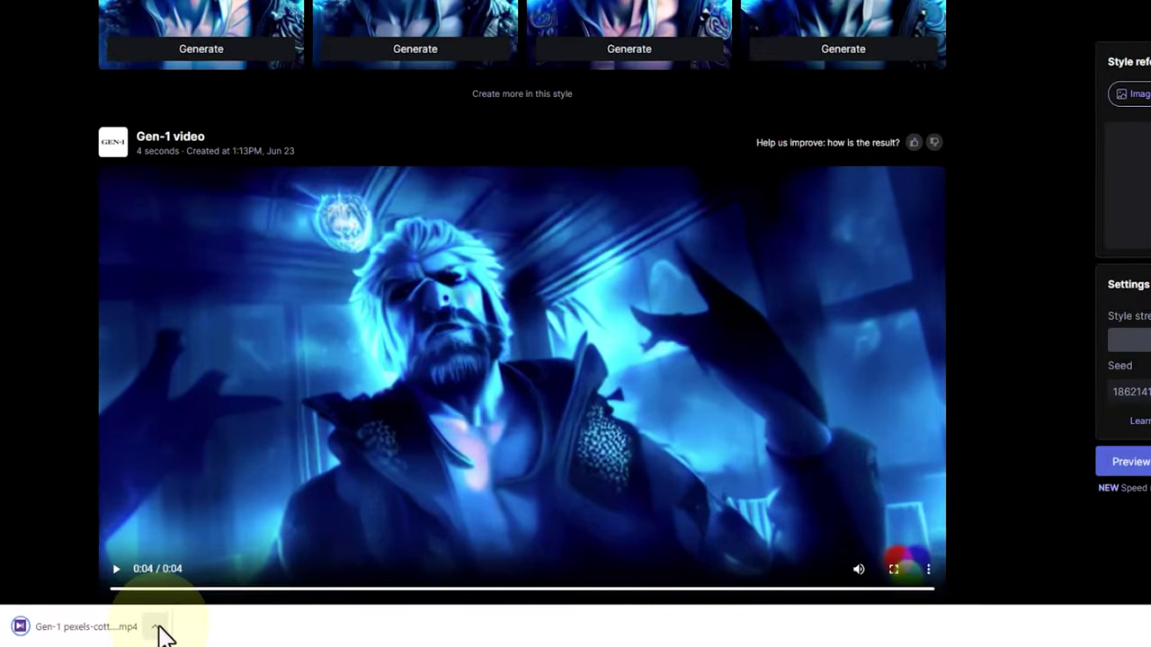
pyautogui.click(130, 630)
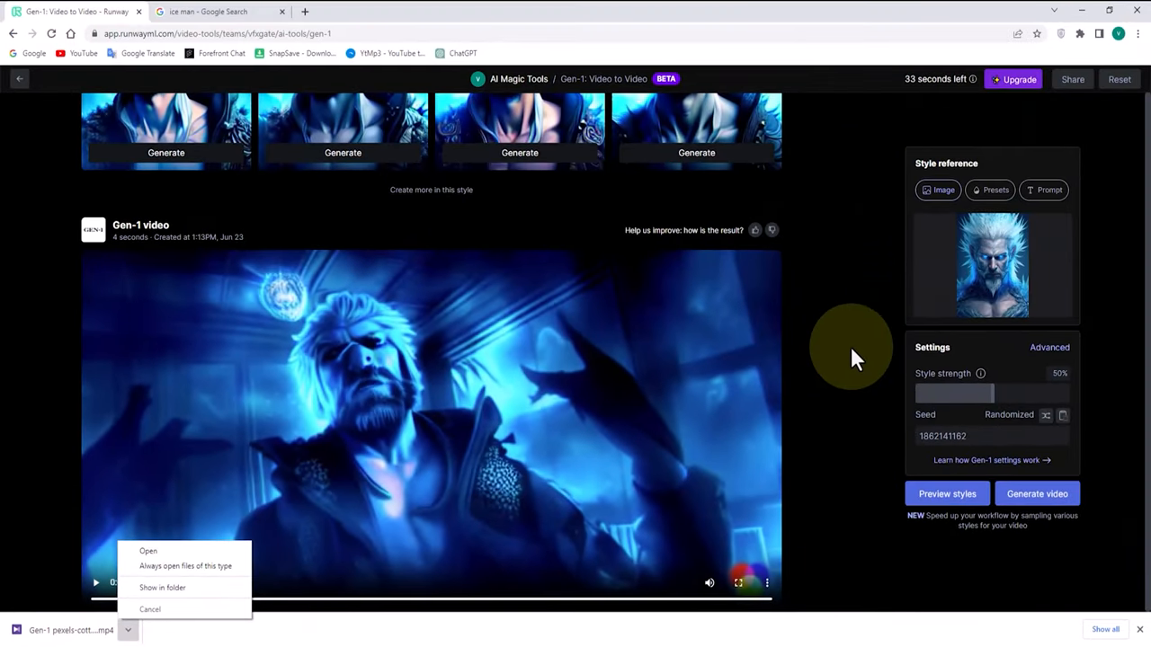
pyautogui.click(851, 347)
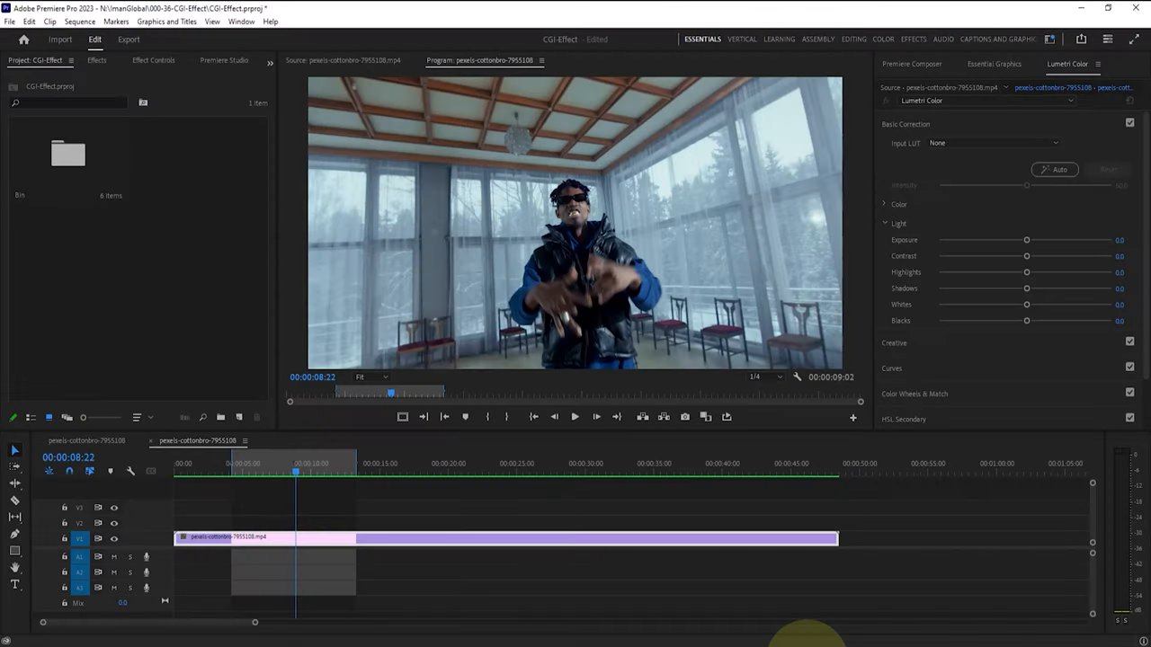
# Import the Gen-1 ice-character mp4 from the 000-36-CGI-Effect folder into the project.
pyautogui.rightClick(160, 253)
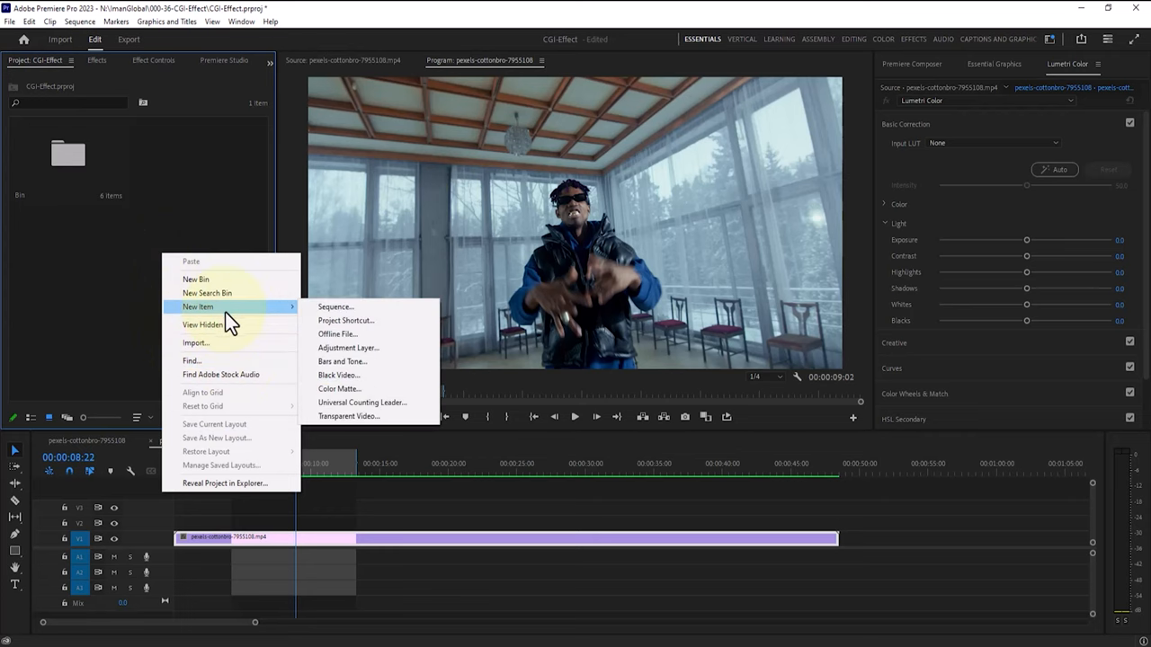
pyautogui.click(224, 343)
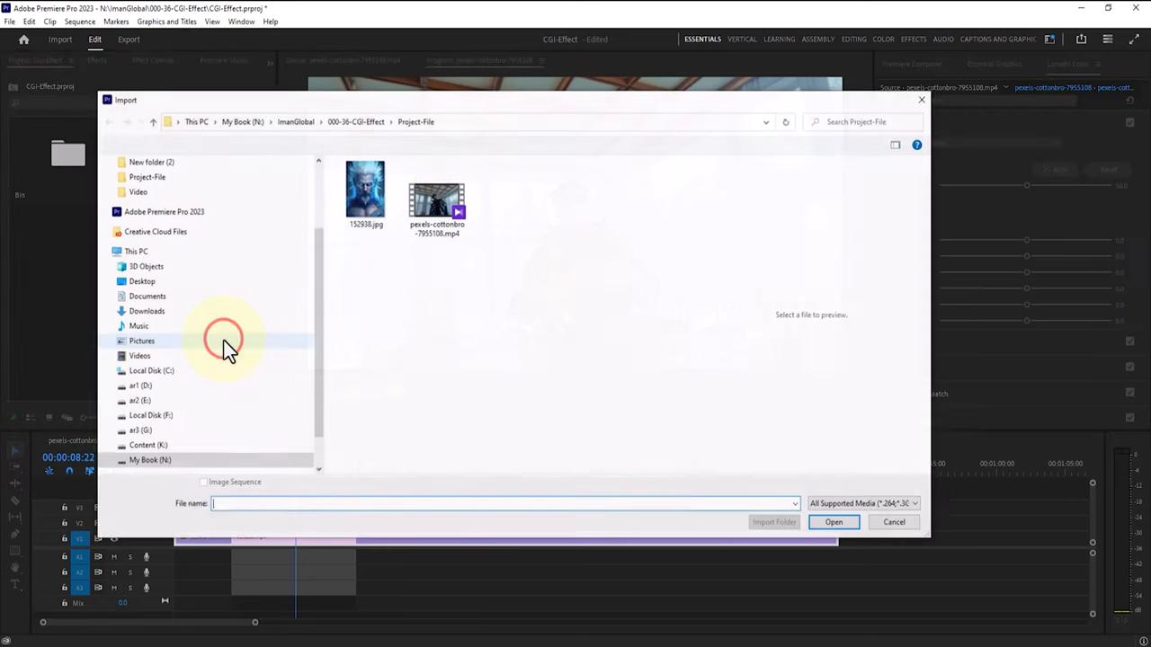
pyautogui.click(356, 122)
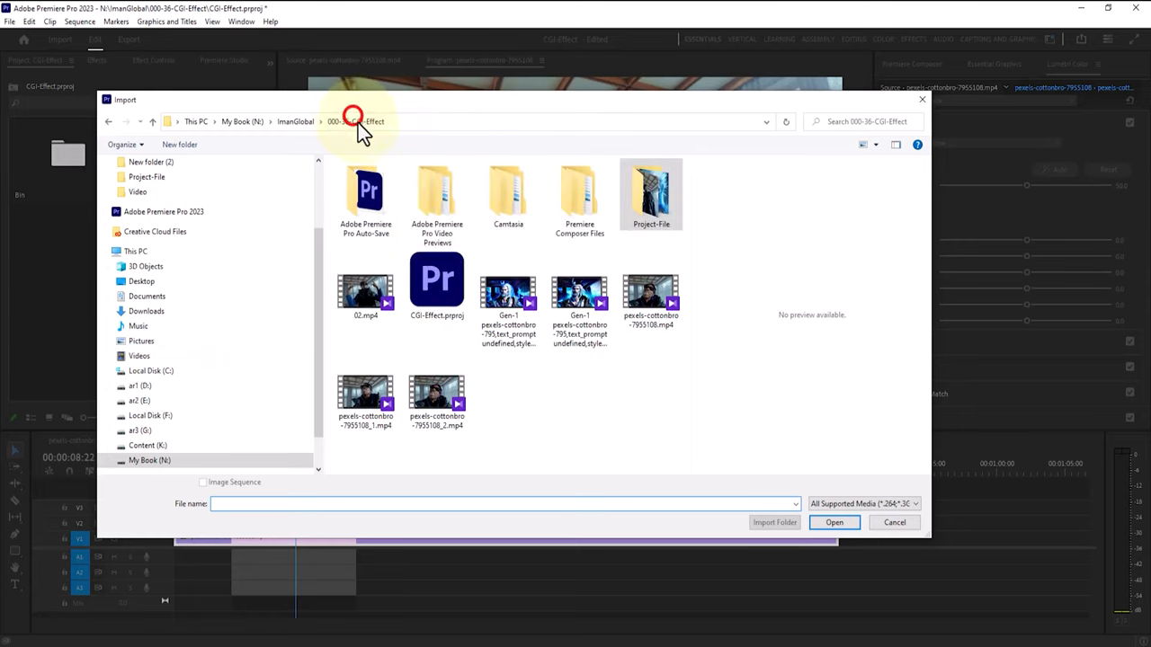
pyautogui.click(580, 295)
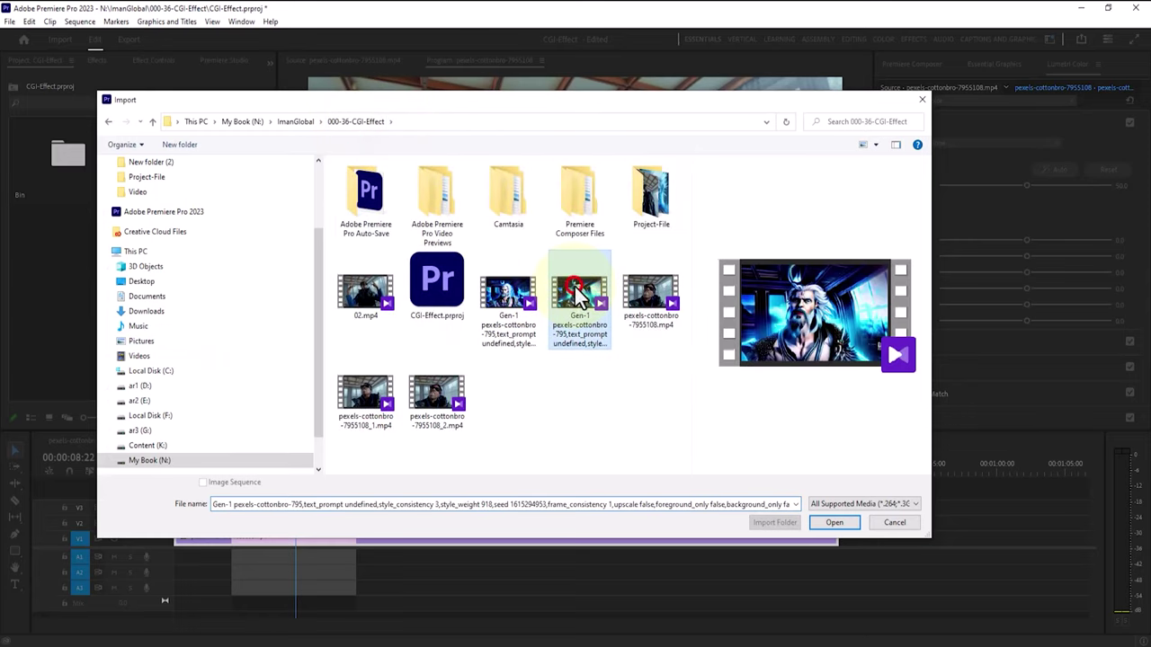
pyautogui.click(834, 523)
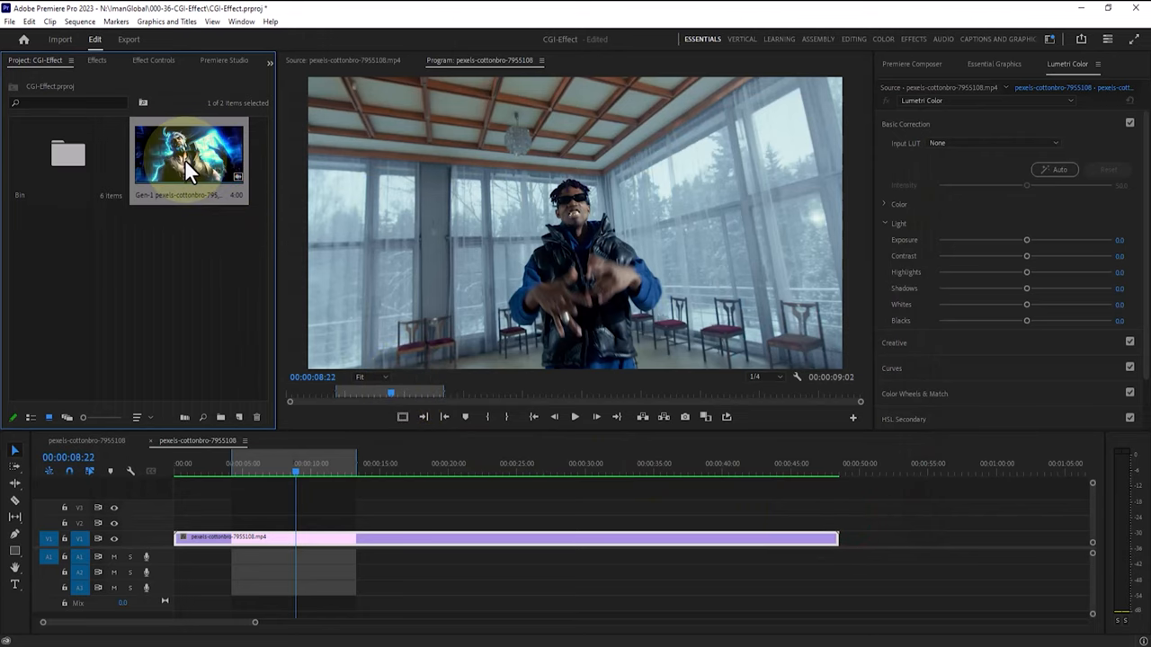
# Place the Gen-1 clip on V2 above the footage and scale it to frame size.
pyautogui.moveTo(185, 159)
pyautogui.mouseDown()
pyautogui.moveTo(306, 526)
pyautogui.moveTo(267, 519)
pyautogui.moveTo(271, 497)
pyautogui.mouseUp()
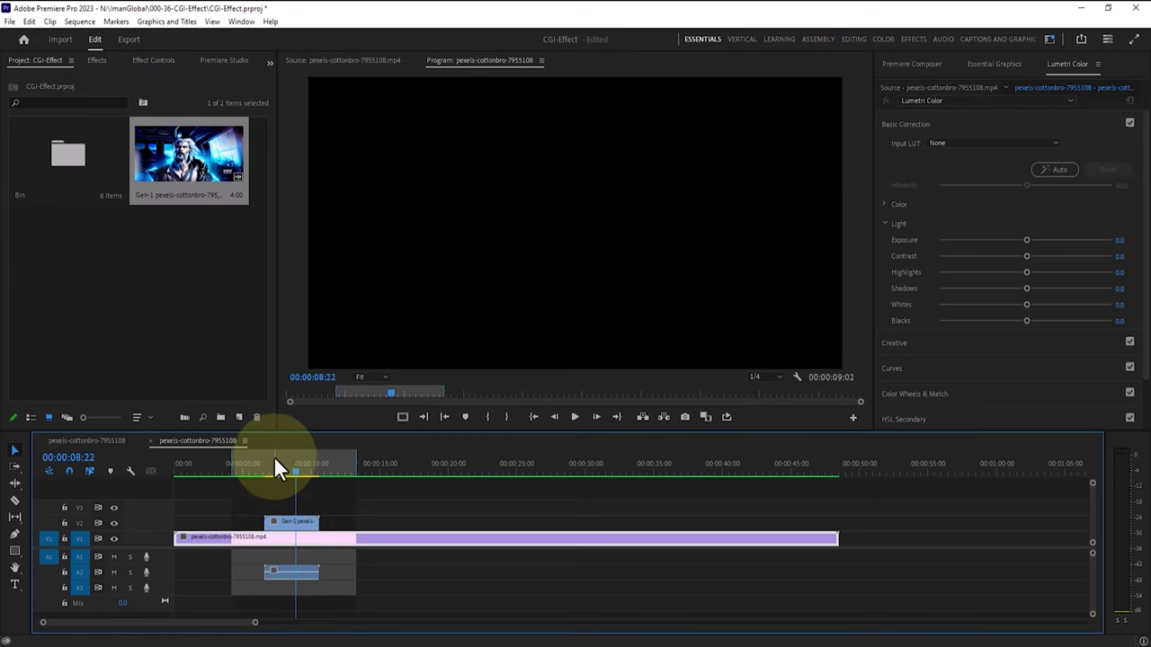
pyautogui.click(274, 463)
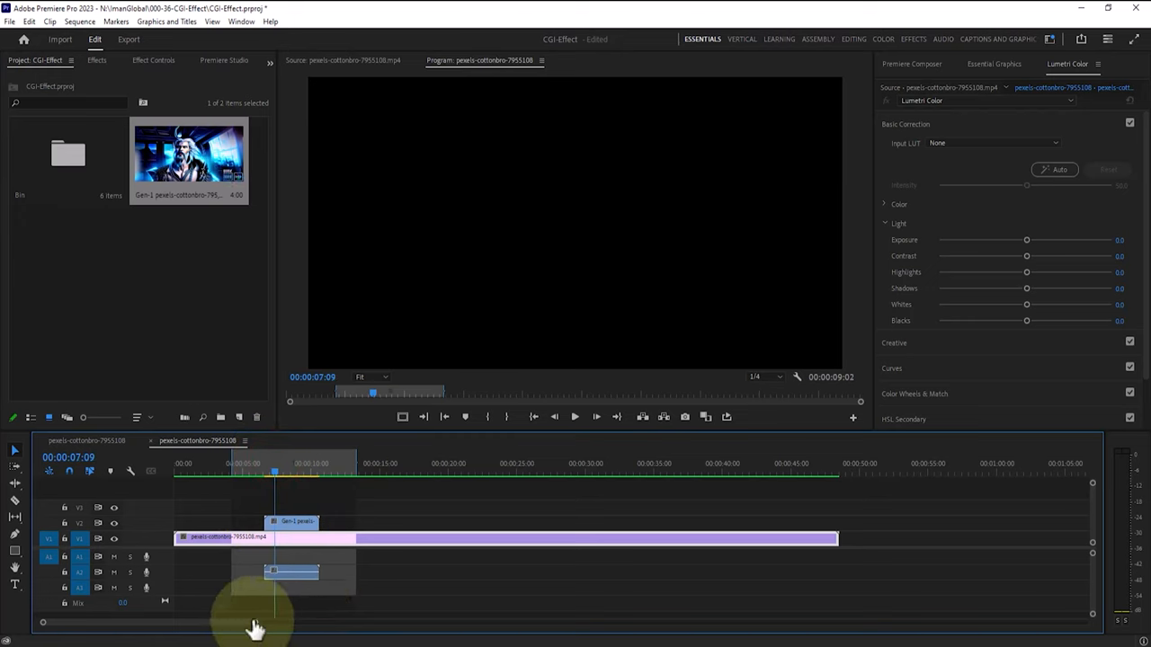
pyautogui.moveTo(255, 622); pyautogui.dragTo(148, 622)
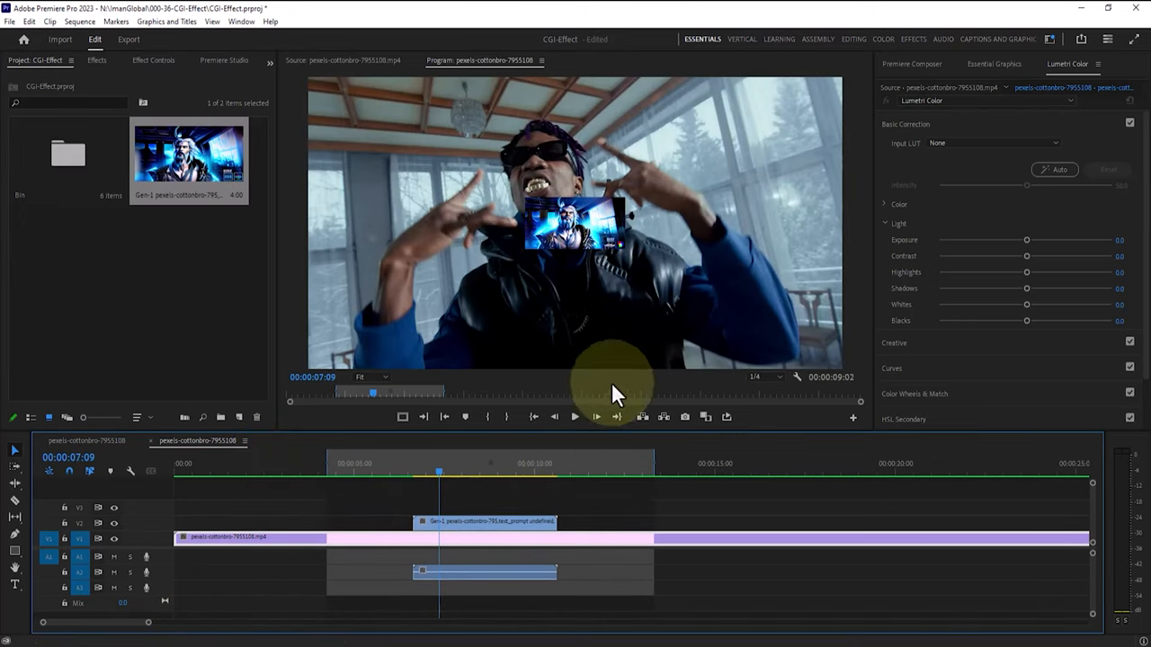
pyautogui.rightClick(483, 520)
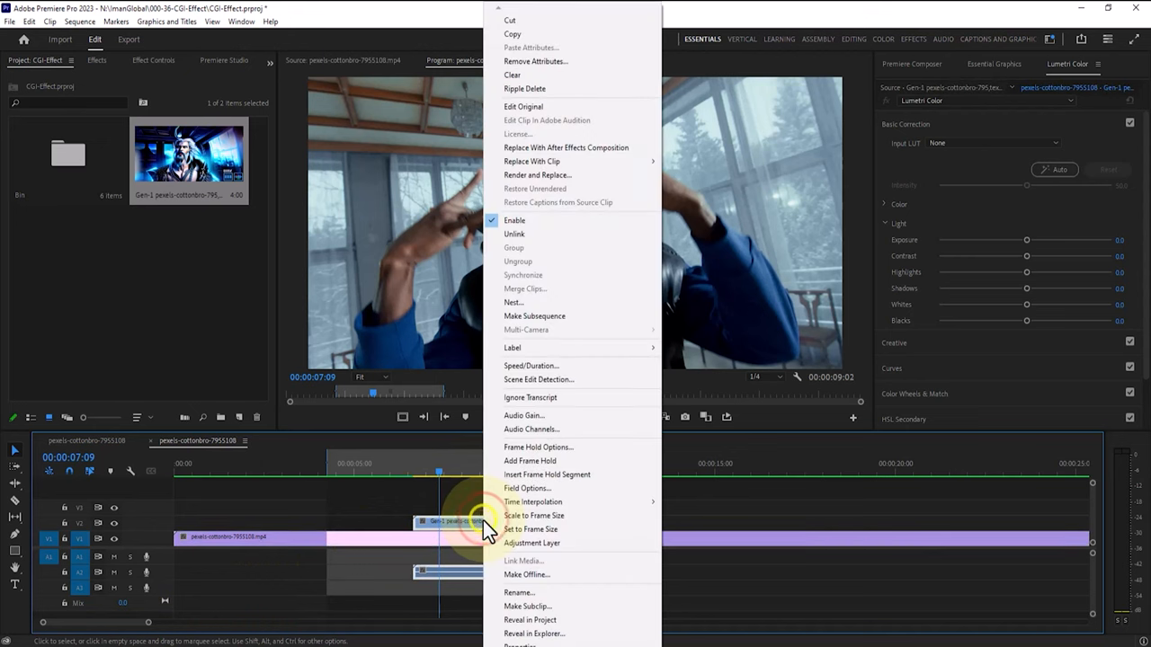
pyautogui.click(527, 520)
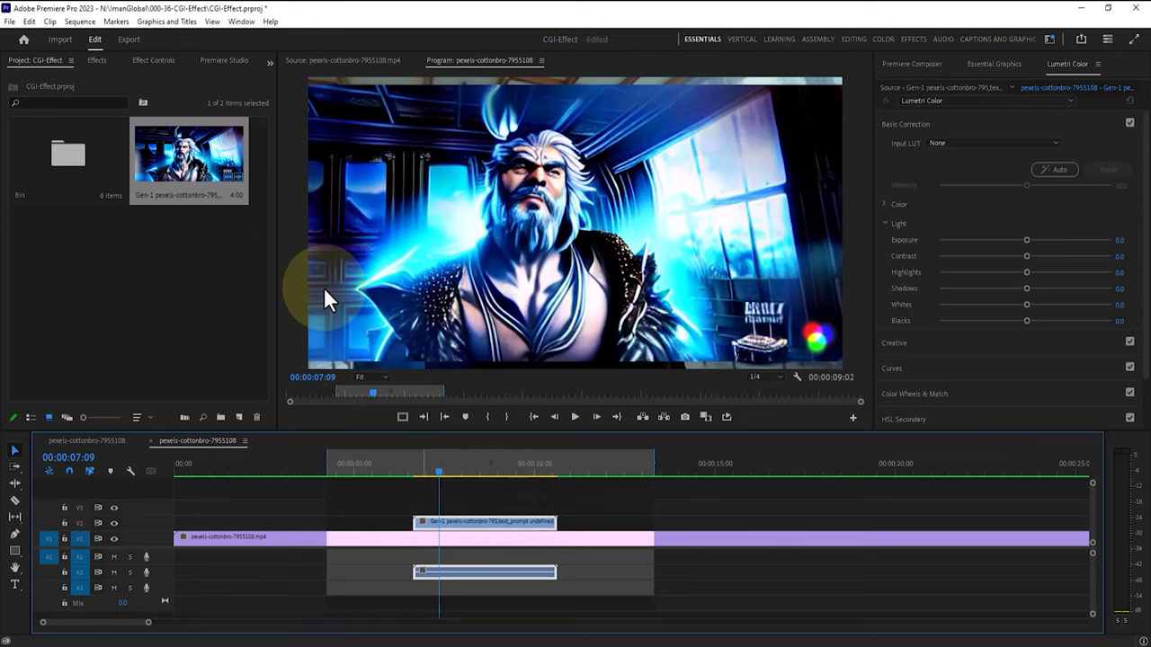
# Centre the clip at Position X 2048 and enlarge its Scale to 111%.
pyautogui.click(151, 60)
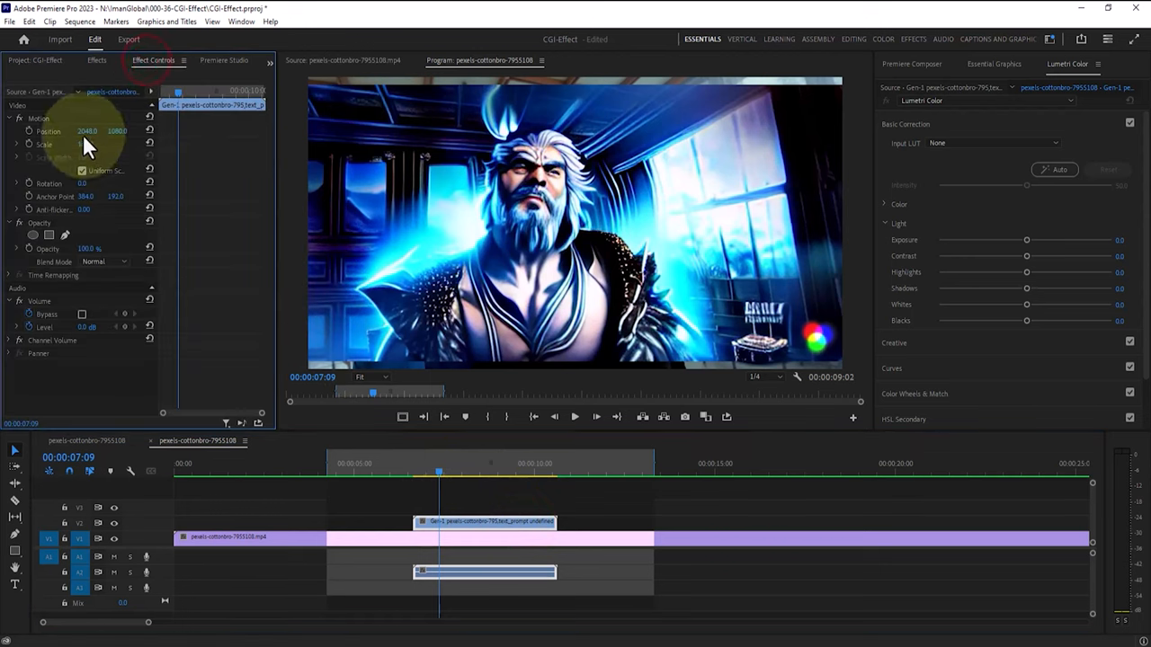
pyautogui.moveTo(81, 131)
pyautogui.mouseDown()
pyautogui.moveTo(134, 145)
pyautogui.moveTo(94, 143)
pyautogui.mouseUp()
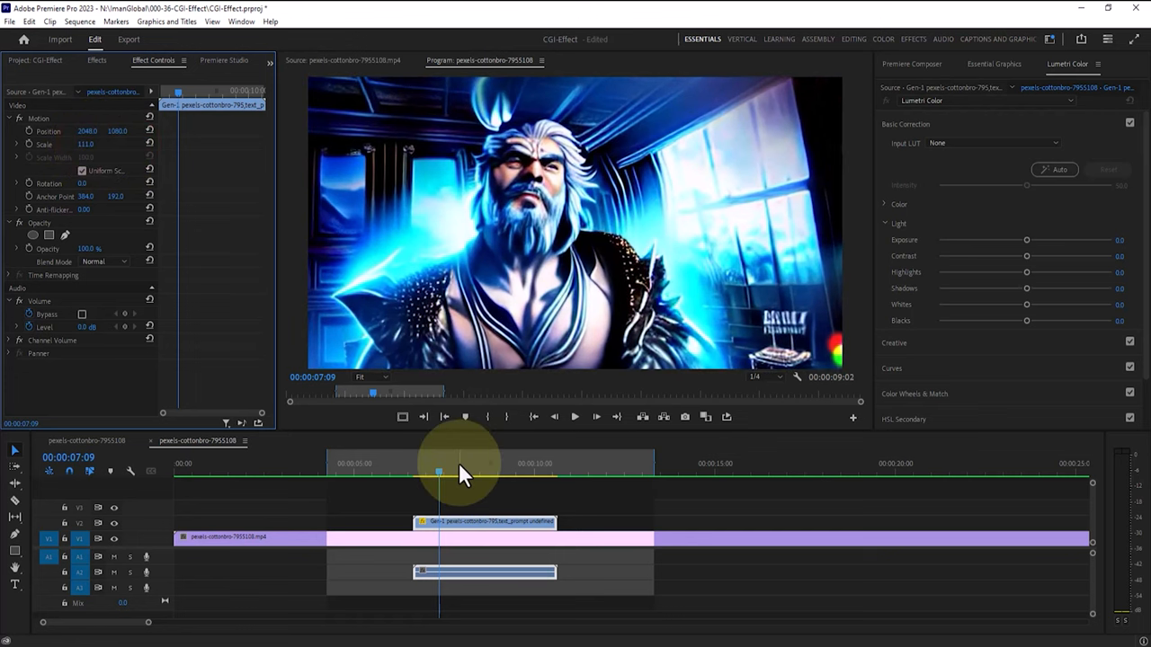
pyautogui.click(435, 468)
# Trim the Gen-1 clip's left edge so the ice man appears at about 00:00:07:06.
pyautogui.click(412, 471)
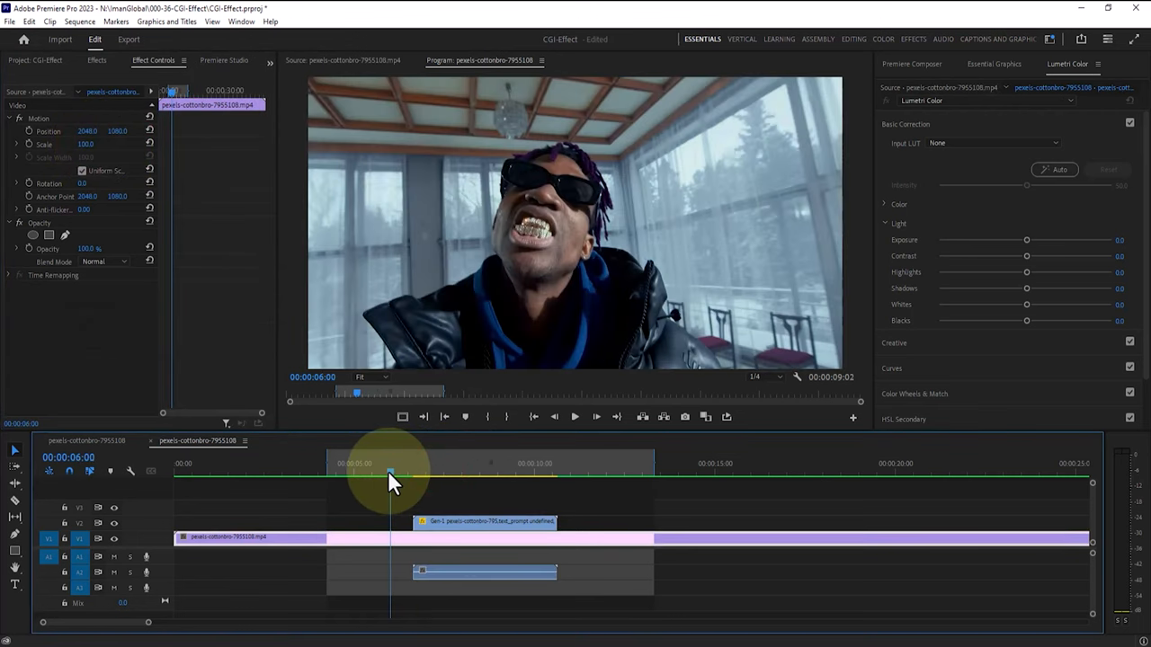
pyautogui.moveTo(451, 470)
pyautogui.mouseDown()
pyautogui.moveTo(530, 470)
pyautogui.moveTo(413, 472)
pyautogui.moveTo(568, 472)
pyautogui.moveTo(434, 476)
pyautogui.mouseUp()
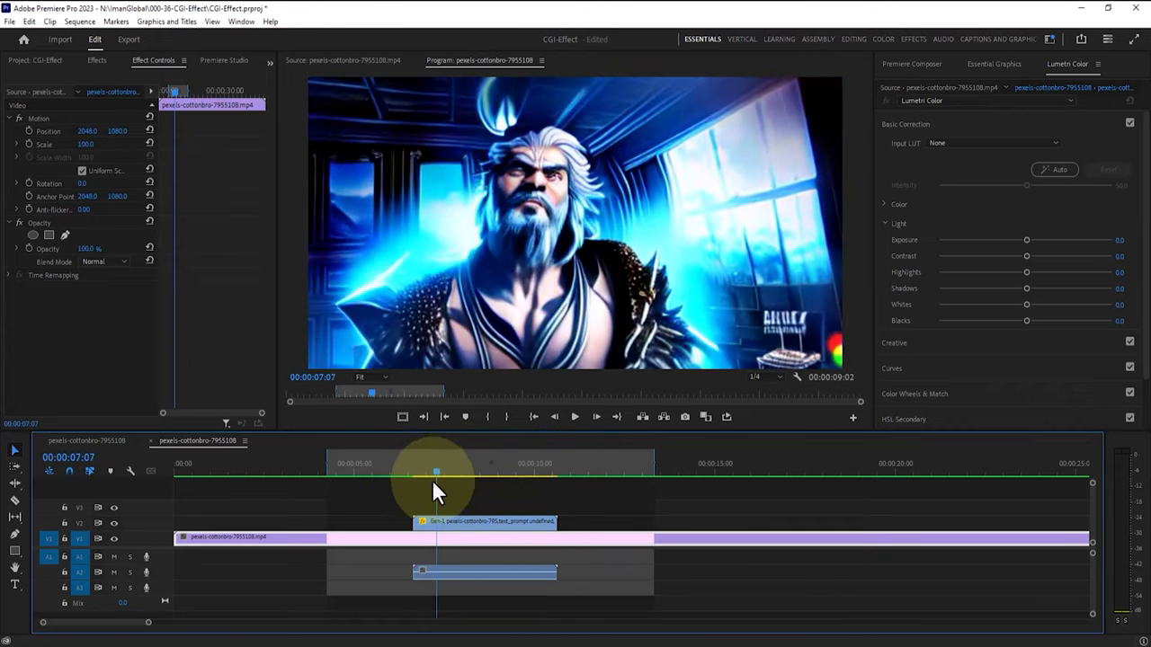
pyautogui.click(440, 523)
pyautogui.moveTo(435, 523); pyautogui.dragTo(415, 524)
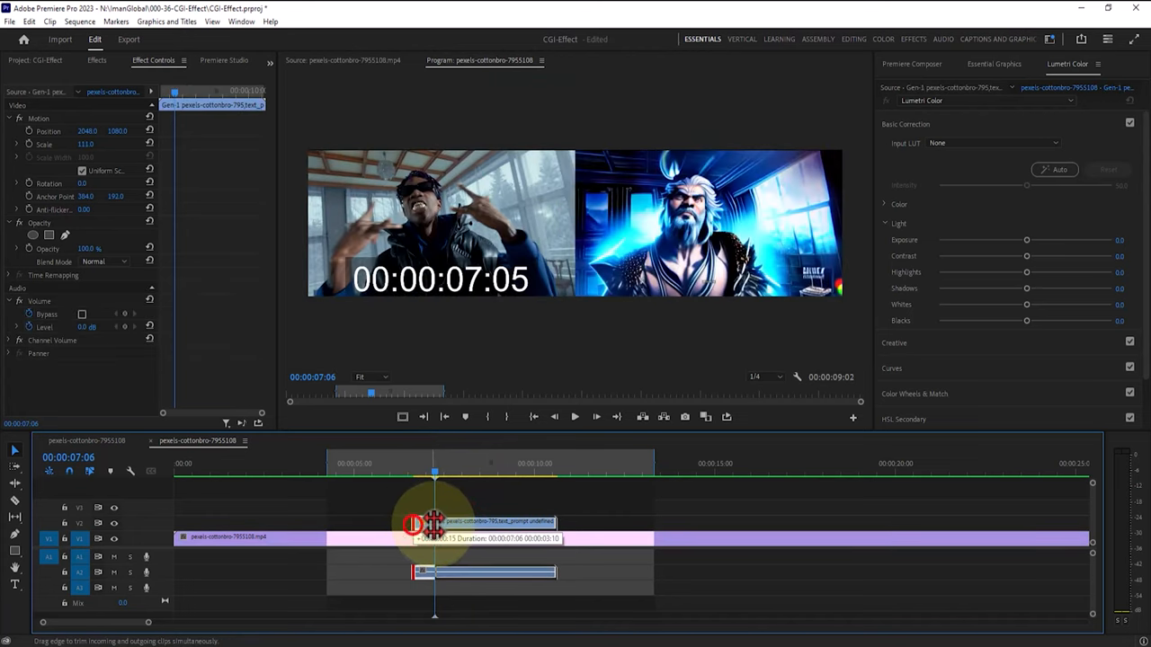
pyautogui.moveTo(438, 474)
pyautogui.mouseDown()
pyautogui.moveTo(403, 475)
pyautogui.moveTo(559, 472)
pyautogui.moveTo(412, 472)
pyautogui.mouseUp()
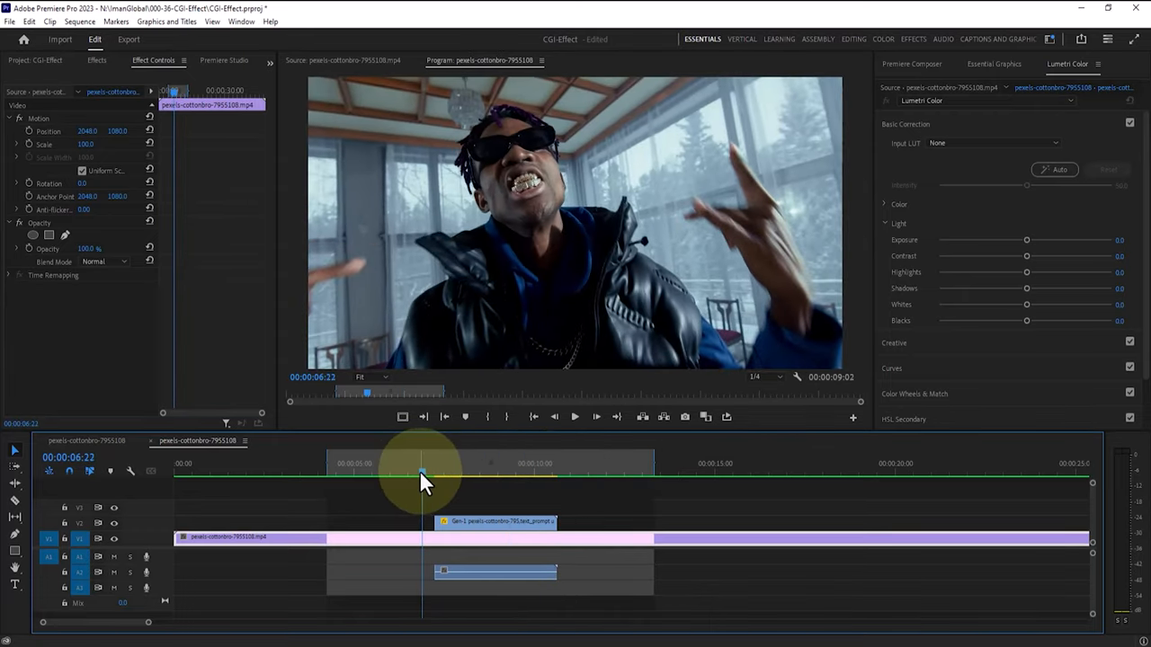
# Park the playhead at the Gen-1 clip start and browse the Premiere Composer Starter Pack transitions.
pyautogui.click(422, 416)
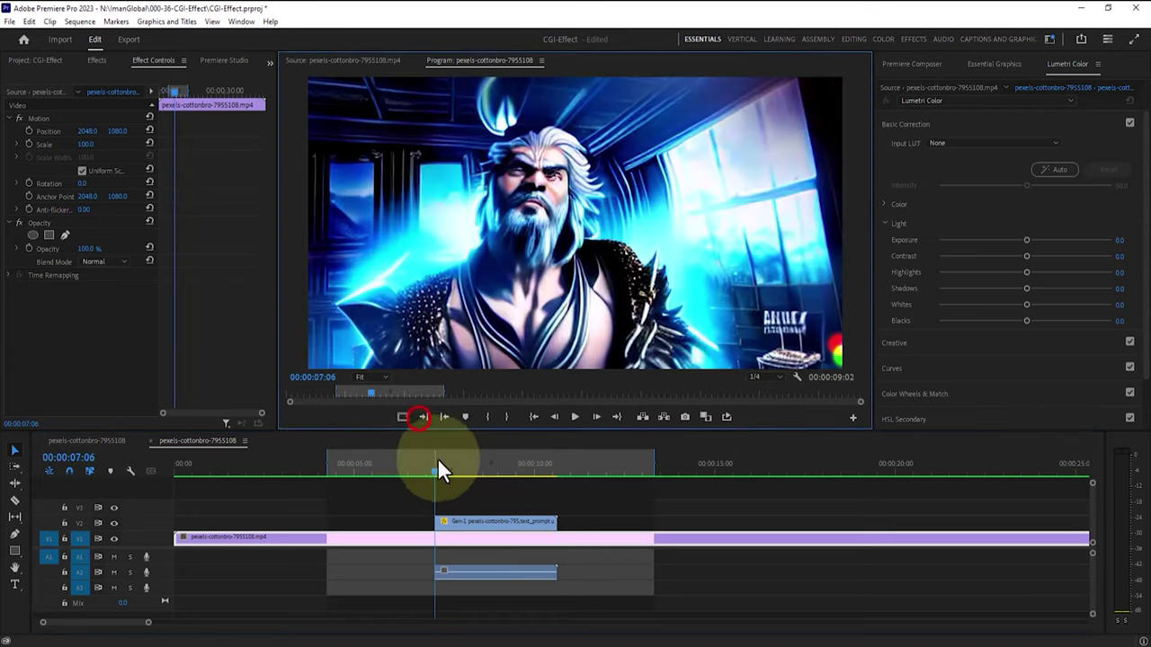
pyautogui.click(910, 63)
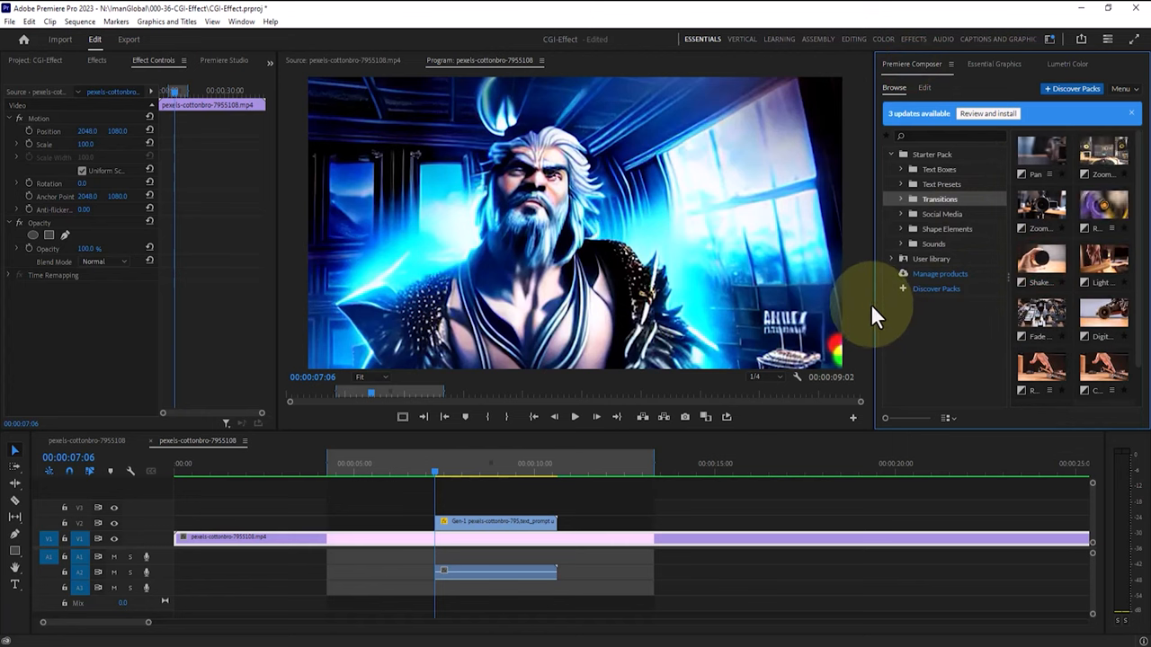
pyautogui.moveTo(874, 305); pyautogui.dragTo(775, 306)
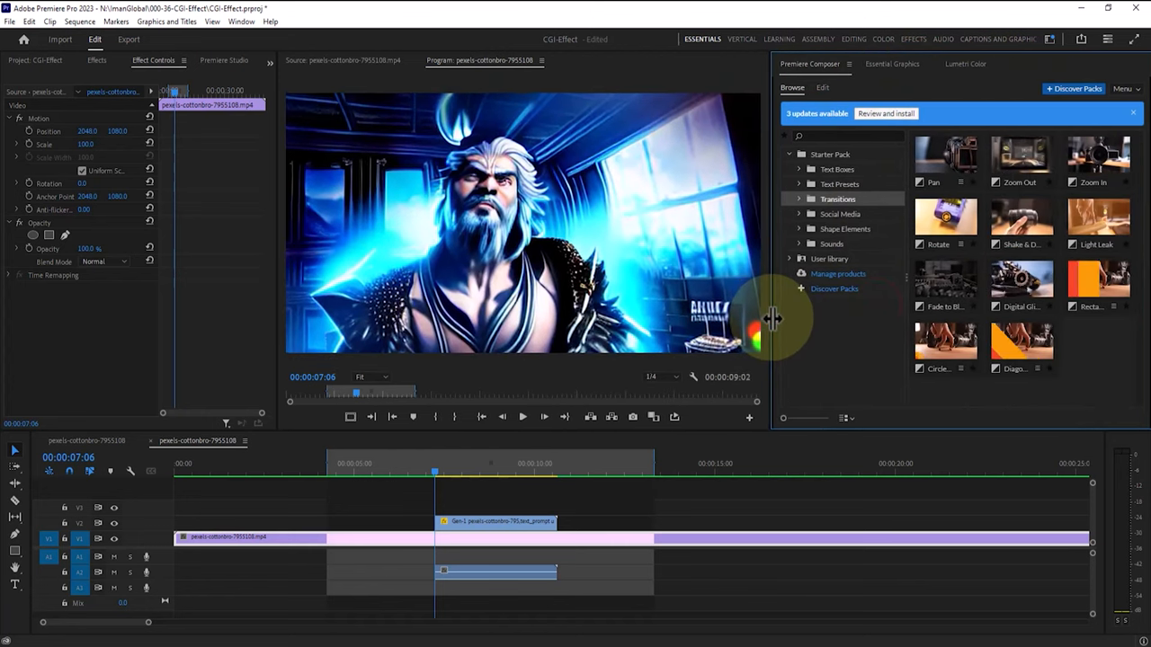
pyautogui.click(946, 220)
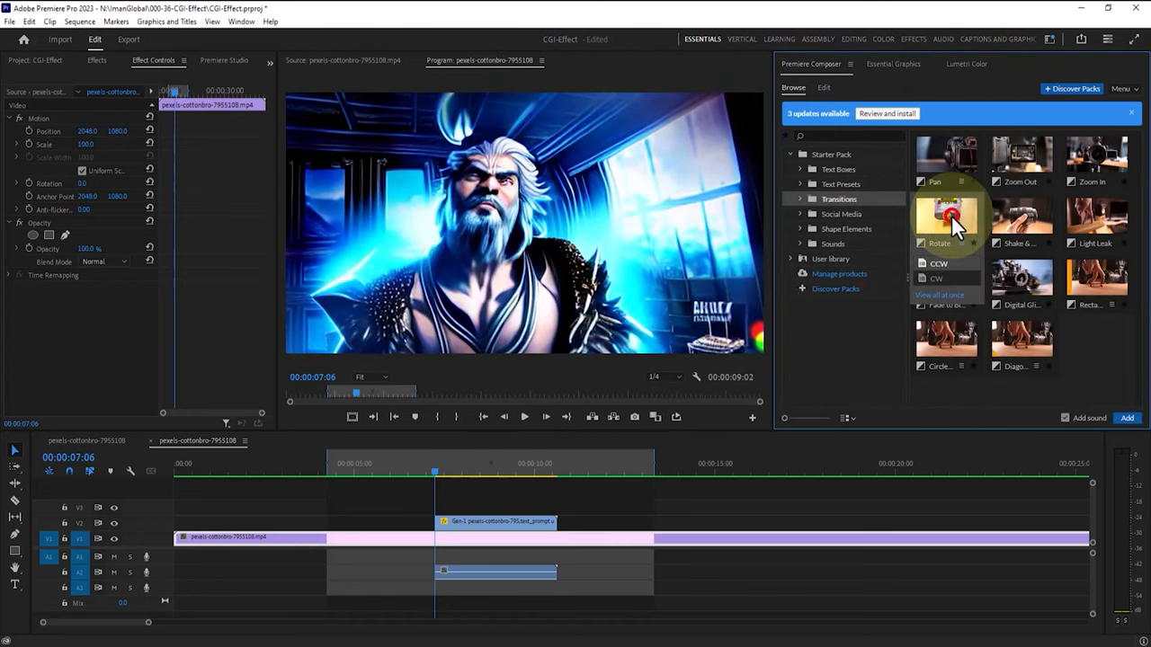
pyautogui.click(822, 334)
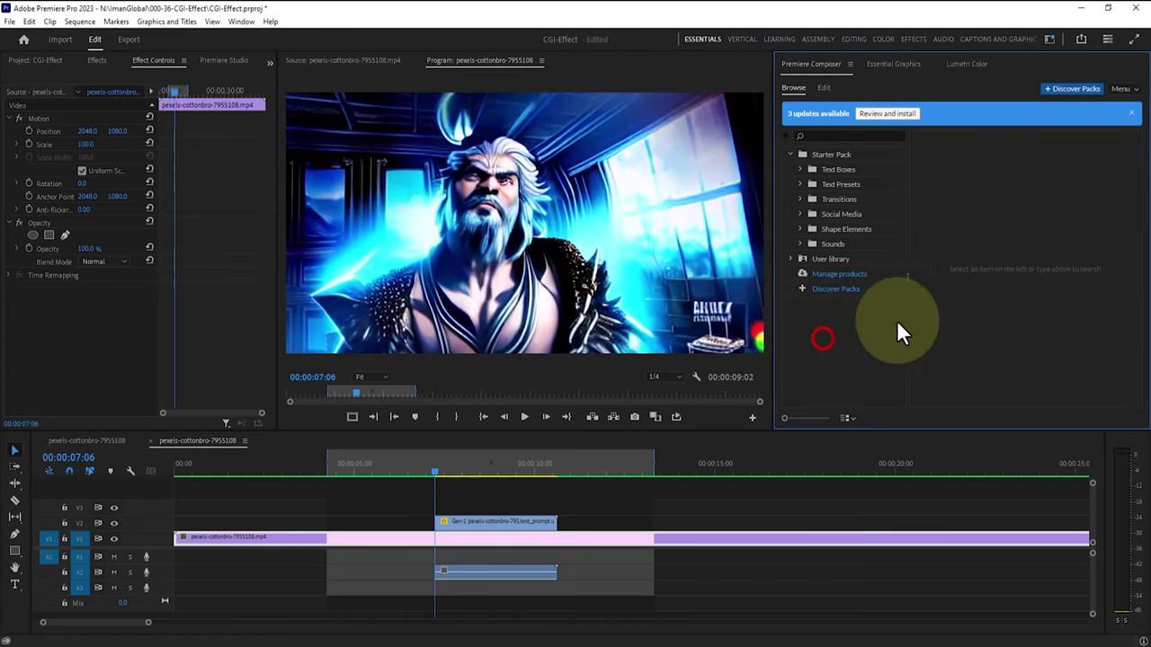
pyautogui.click(843, 199)
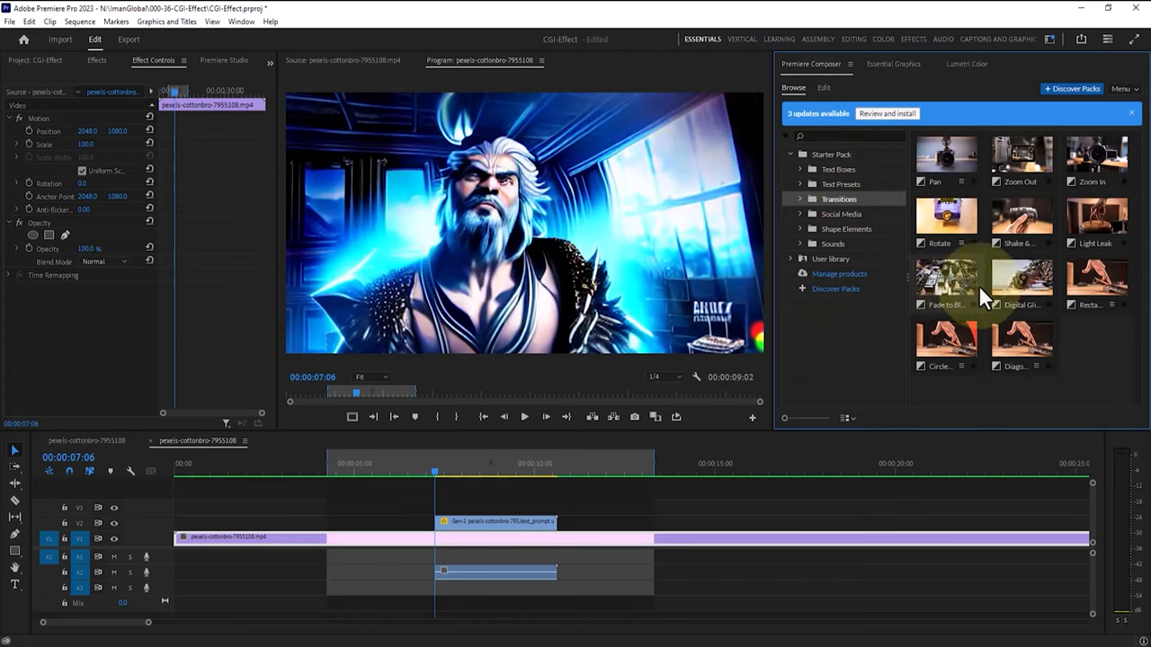
# Add the Shake & Distort transition at the switch to the ice man.
pyautogui.click(1026, 221)
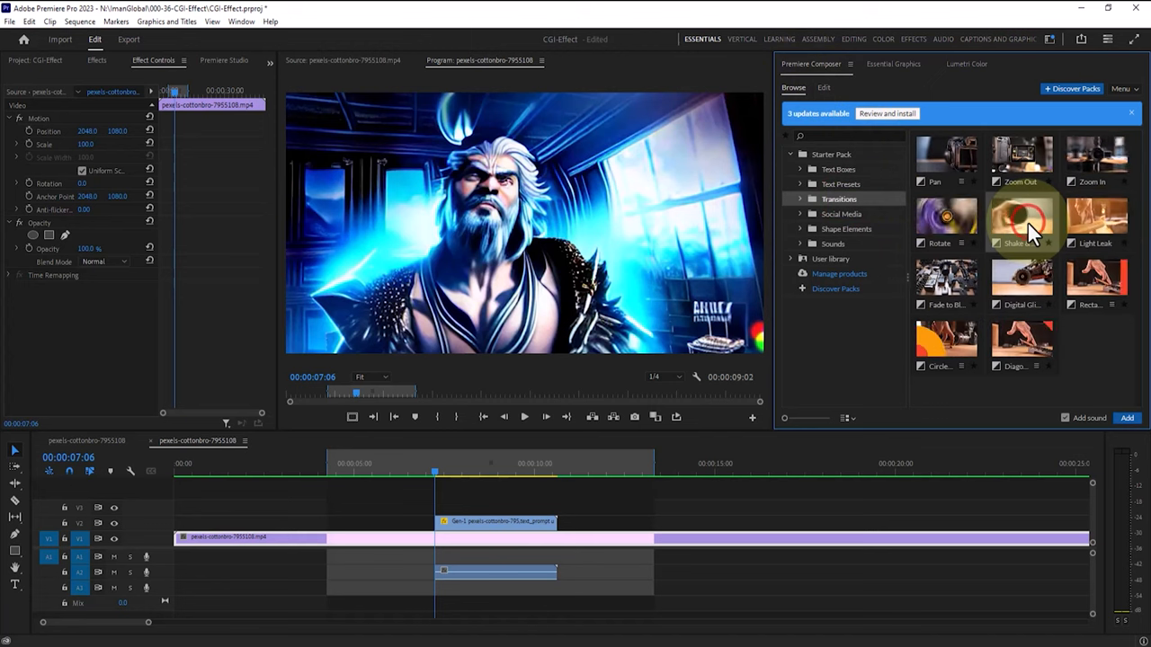
pyautogui.click(1127, 417)
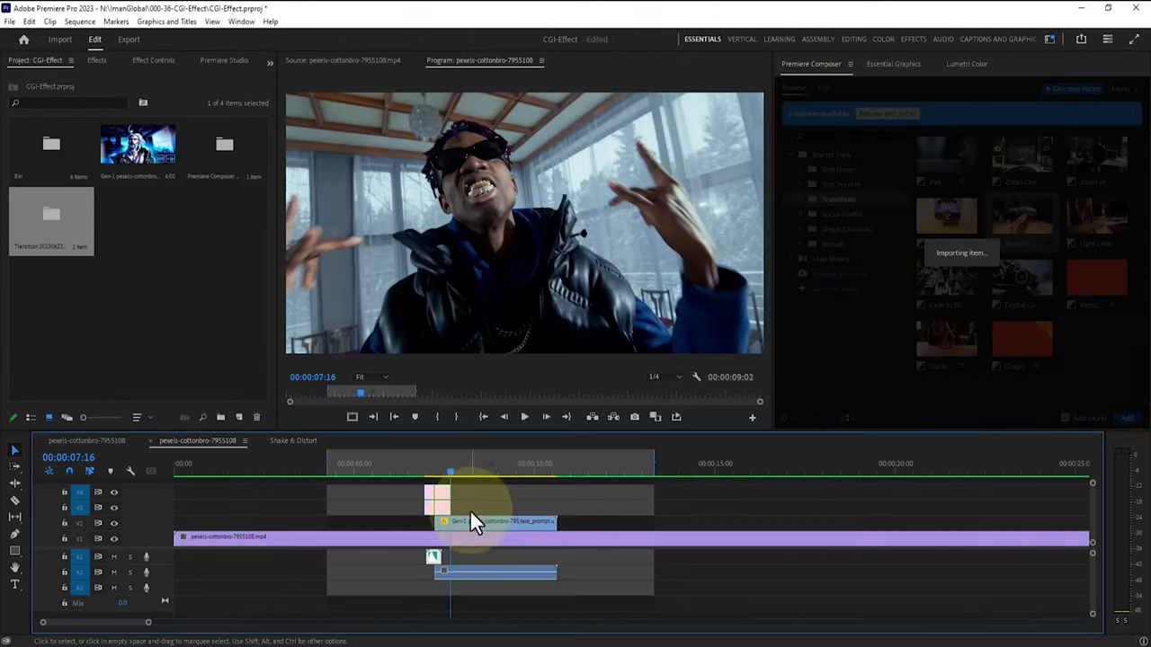
pyautogui.click(415, 466)
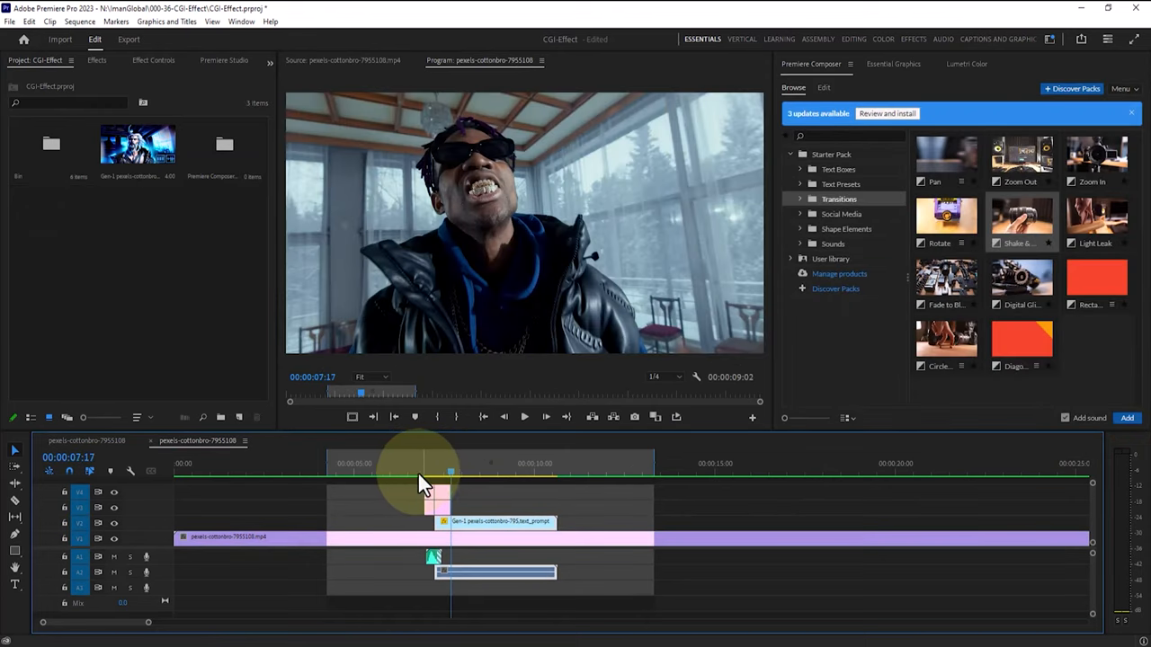
pyautogui.click(447, 466)
pyautogui.click(412, 468)
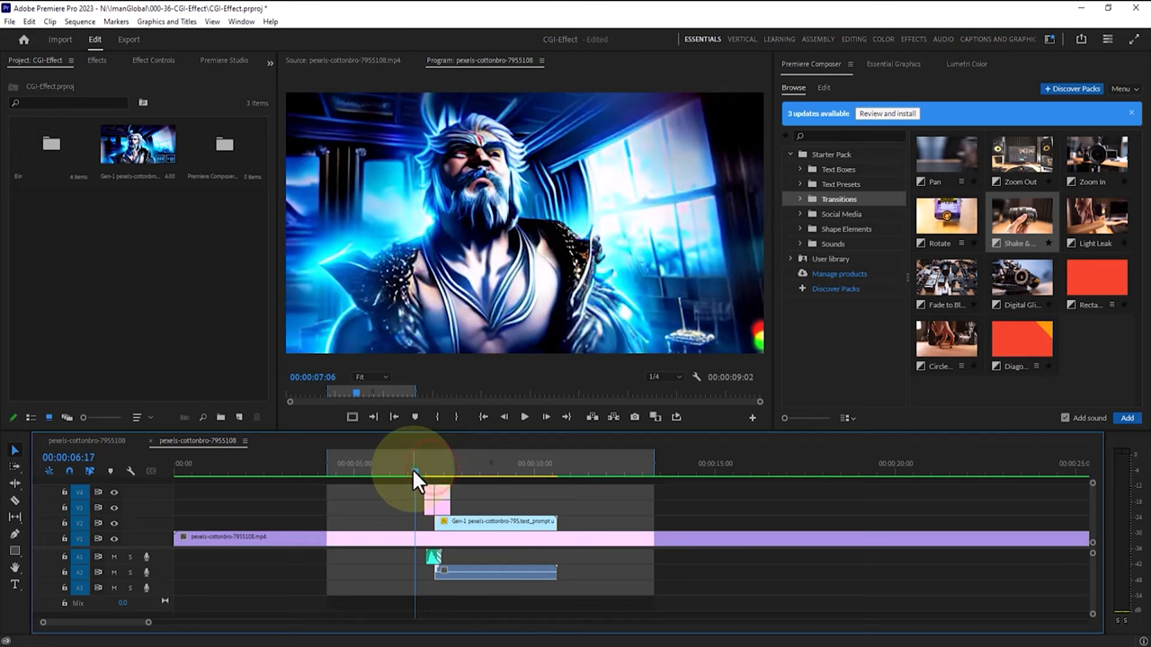
pyautogui.click(524, 416)
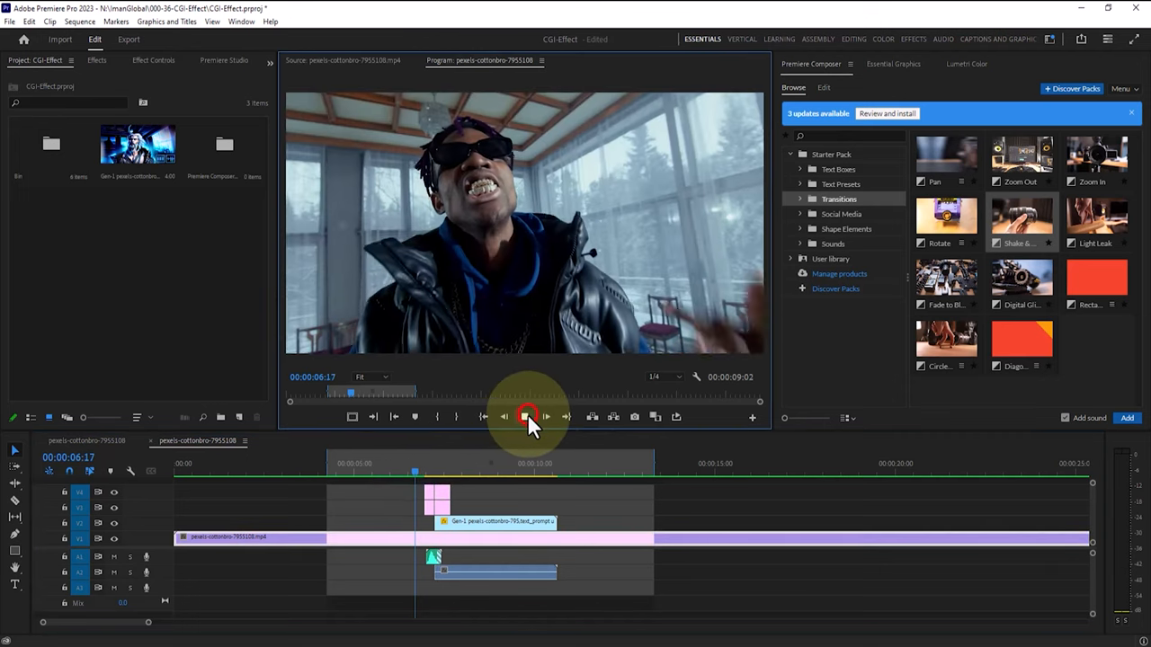
pyautogui.click(527, 416)
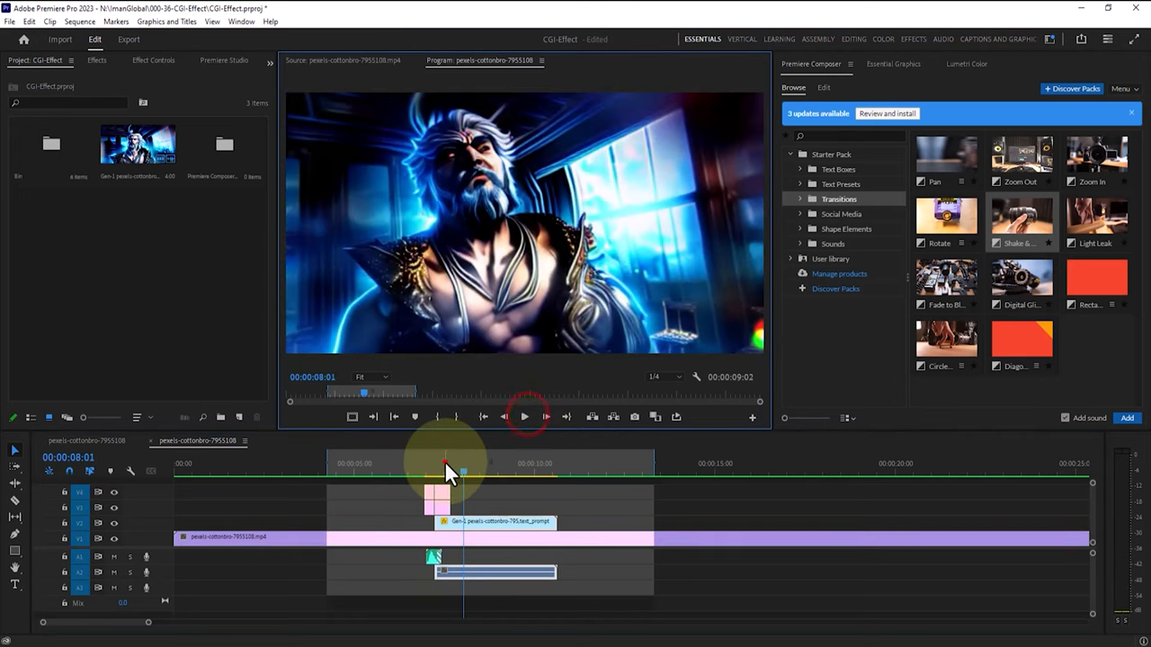
pyautogui.click(408, 470)
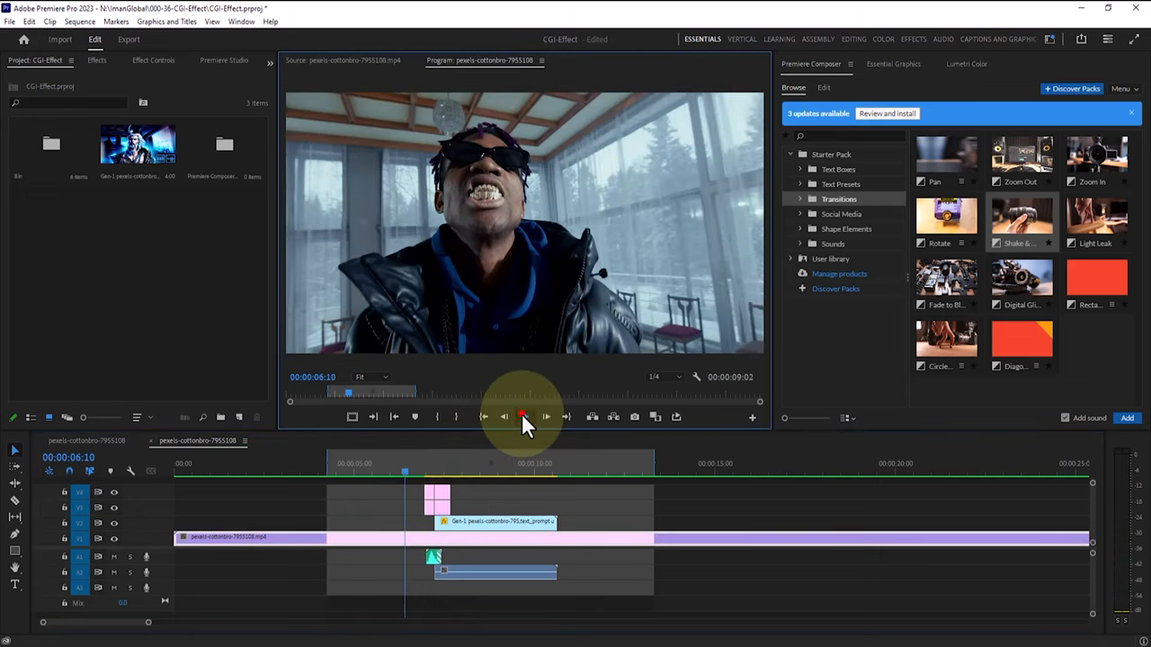
pyautogui.click(524, 416)
pyautogui.click(524, 416)
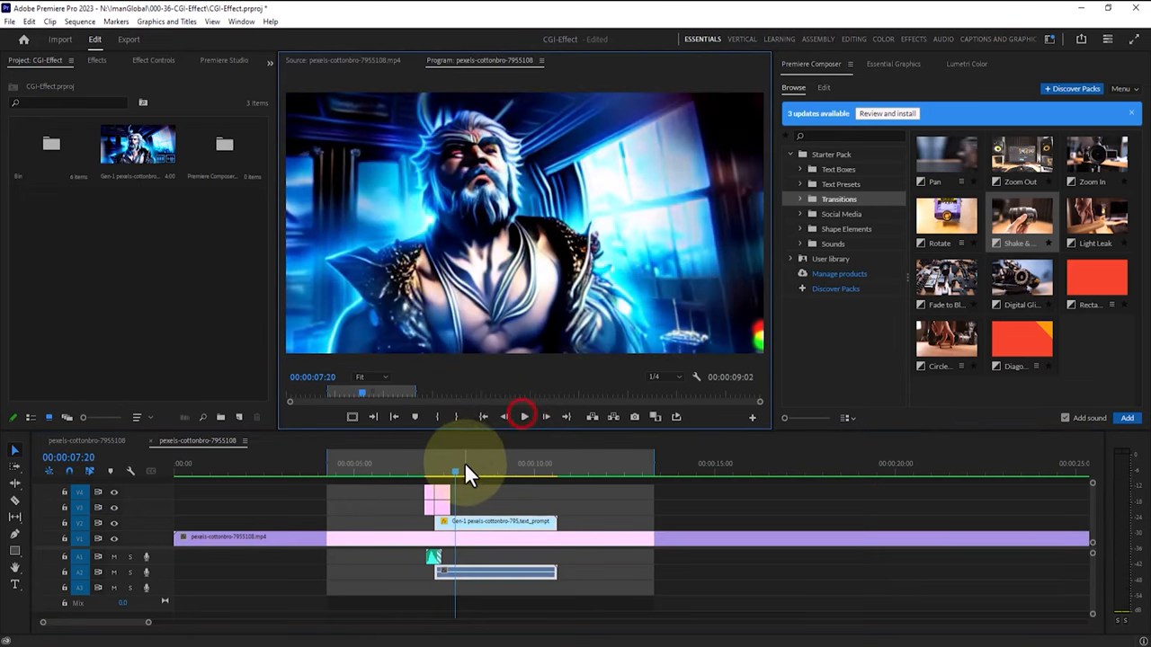
pyautogui.click(415, 465)
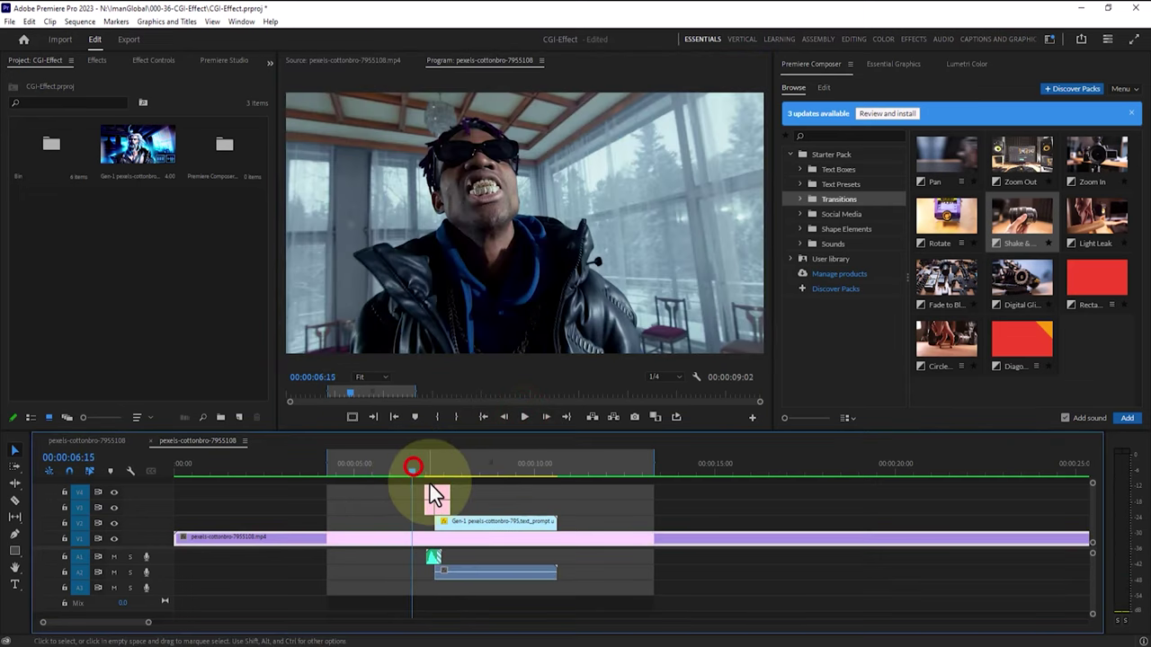
pyautogui.click(524, 416)
pyautogui.click(524, 416)
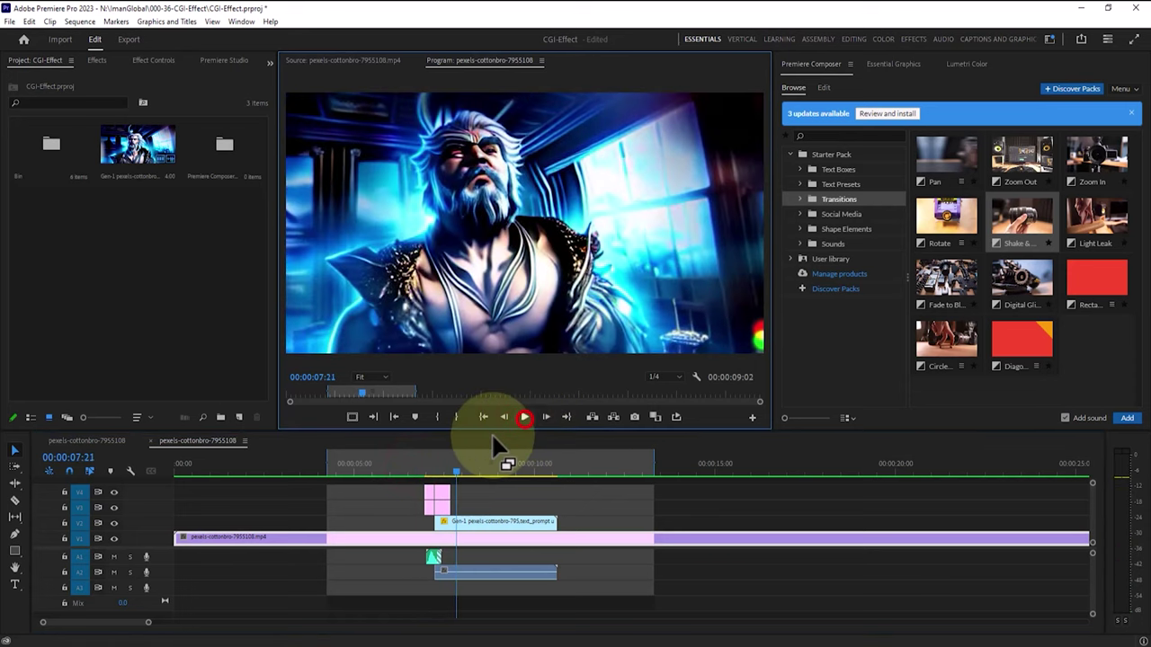
pyautogui.click(417, 464)
pyautogui.click(524, 416)
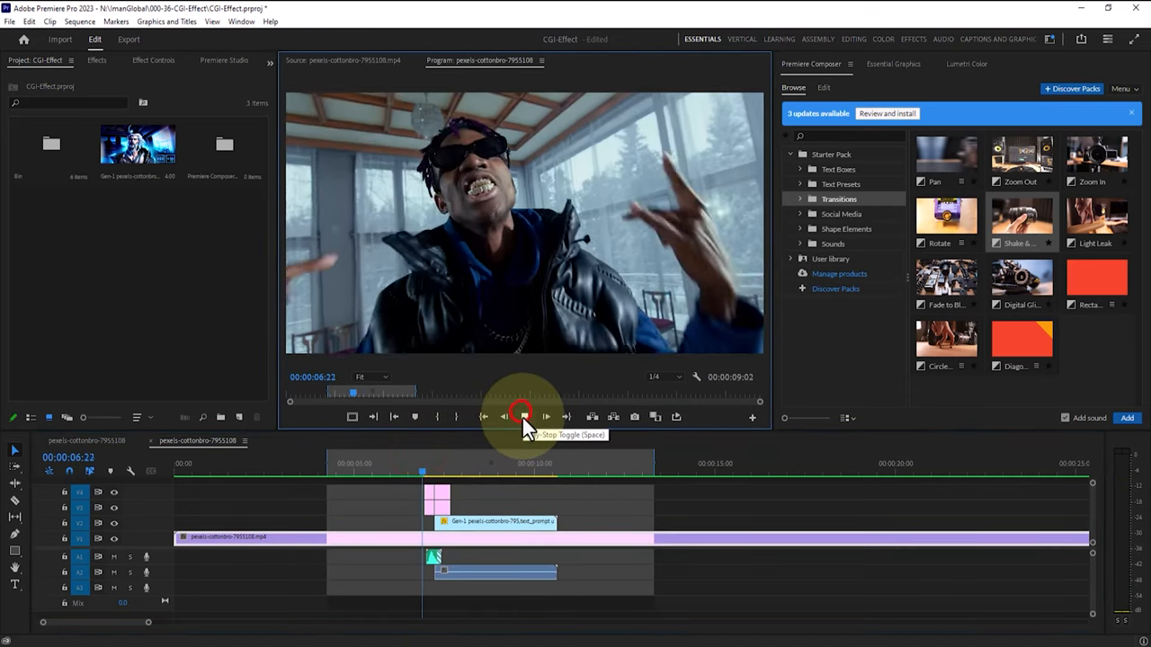